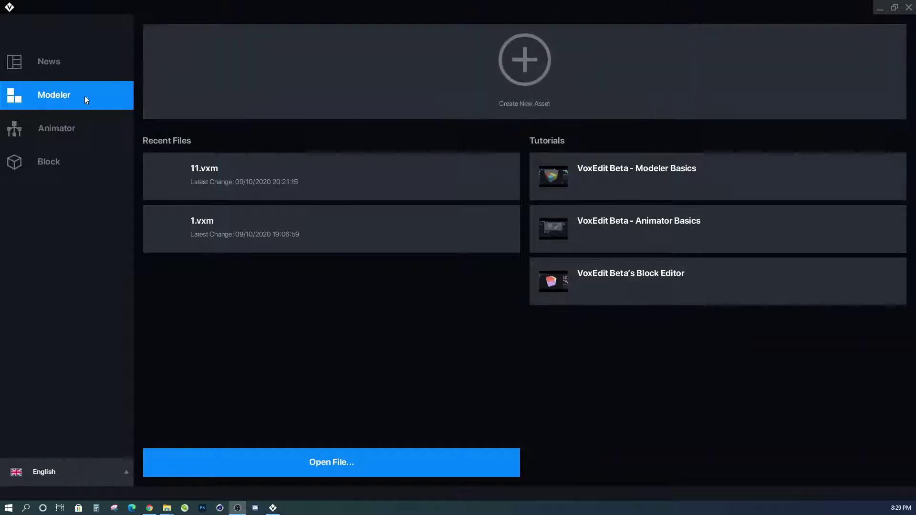
- Create a new voxel model named Untitled in the VoxEdit Untitled folder
left_click(525, 61)
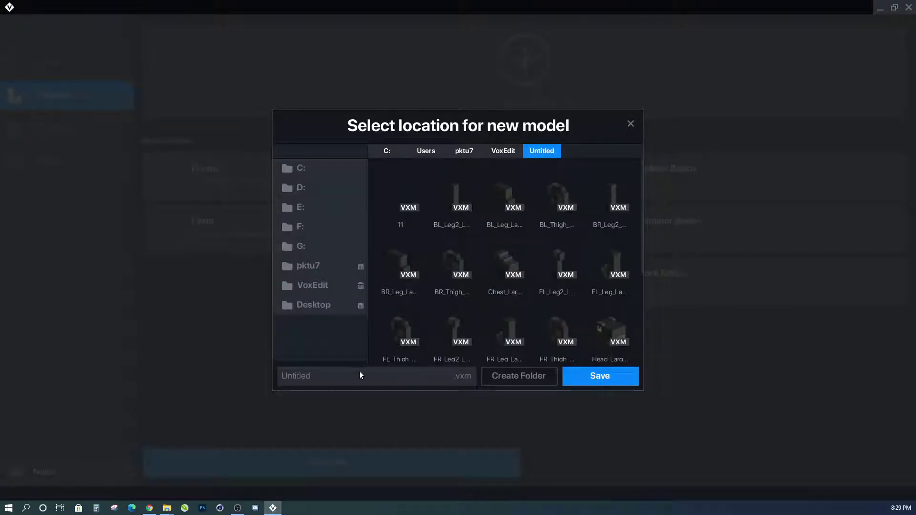
left_click(582, 378)
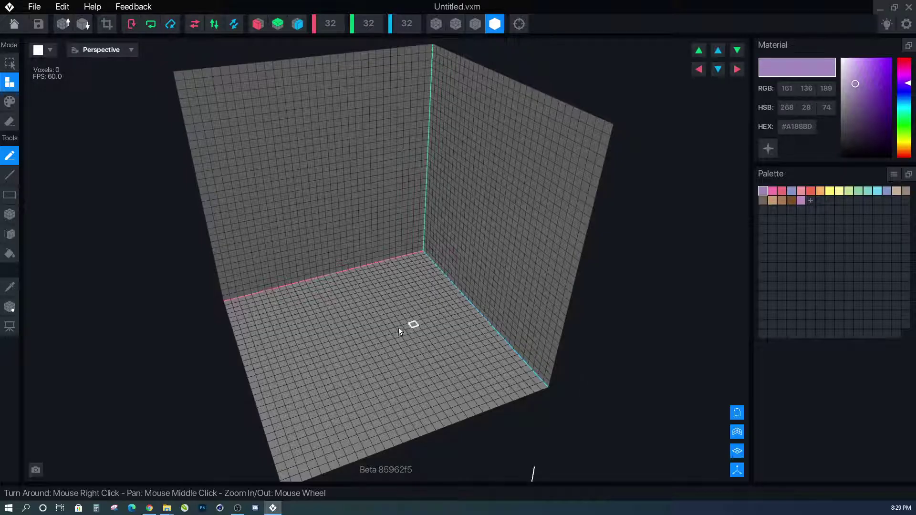
scroll(334, 348, "up", 2)
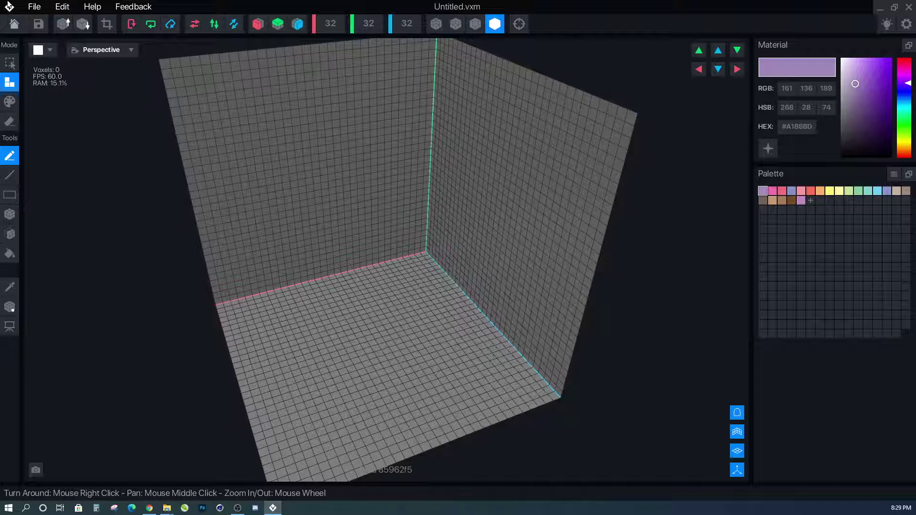
left_click(37, 8)
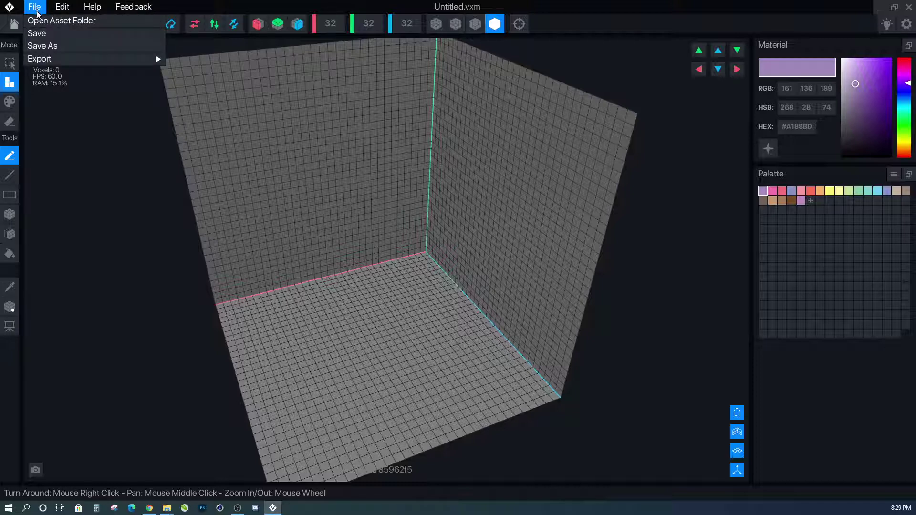
mouse_move(43, 59)
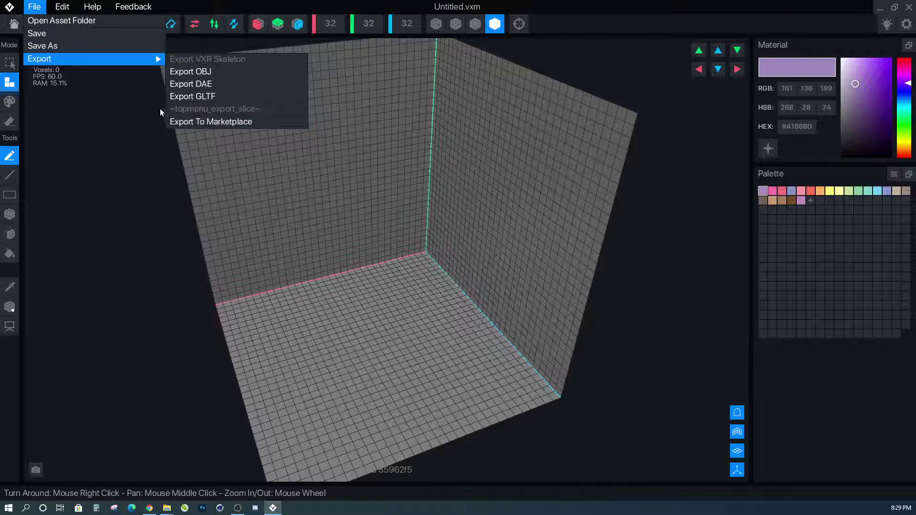
mouse_move(69, 10)
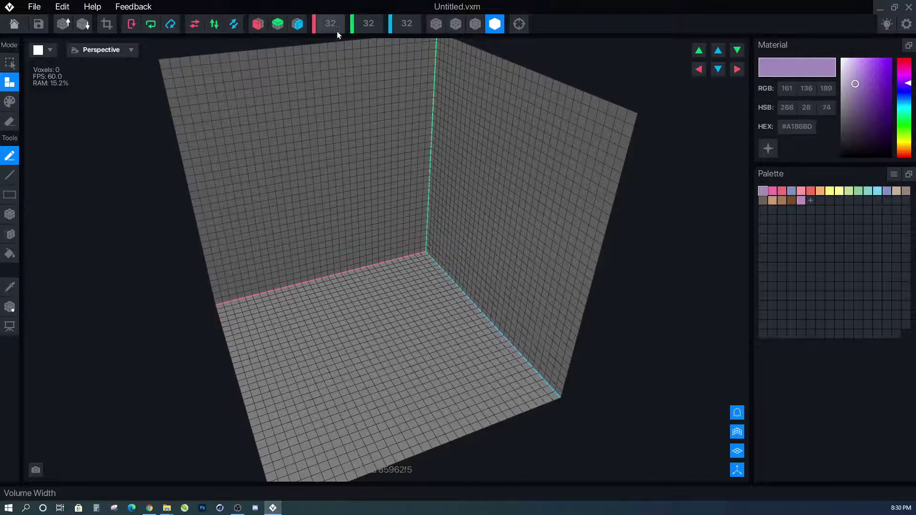
- Try an X width of 100 voxels for the model volume and return it to 32
scroll(365, 285, "up", 5)
scroll(385, 294, "down", 5)
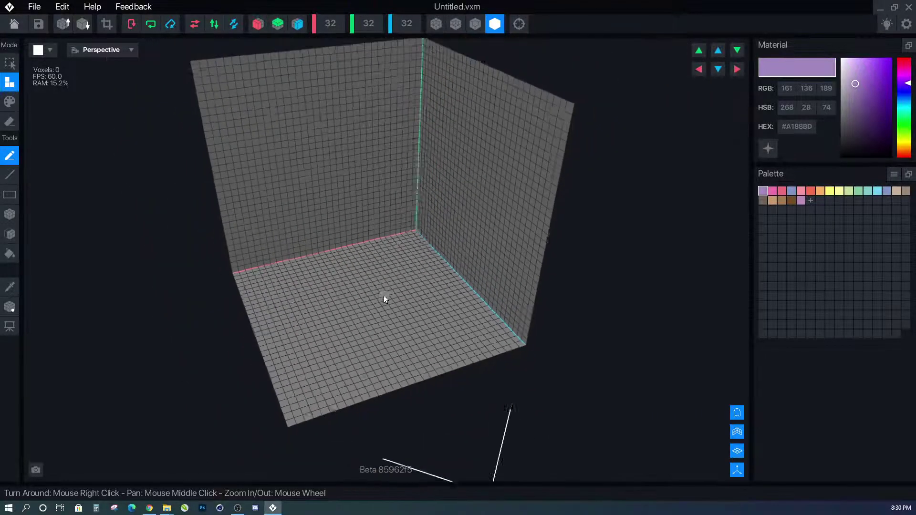
scroll(331, 198, "up", 2)
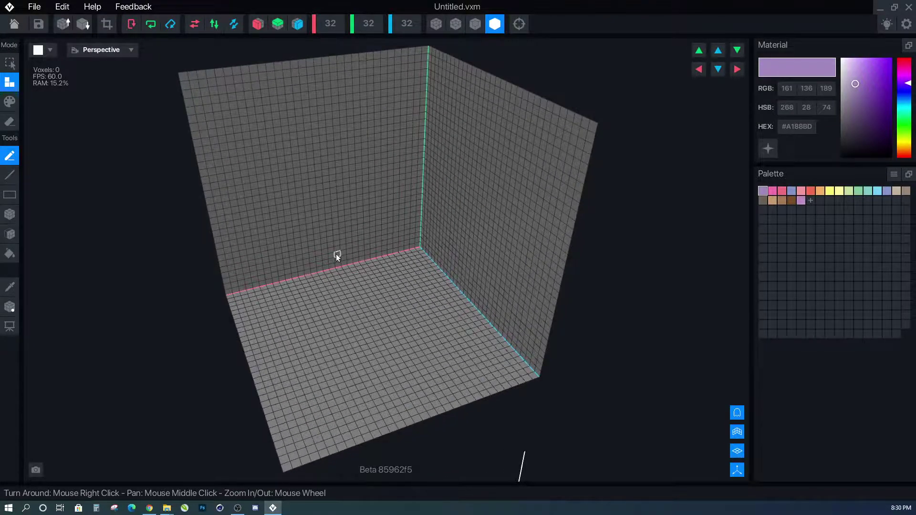
scroll(337, 239, "up", 3)
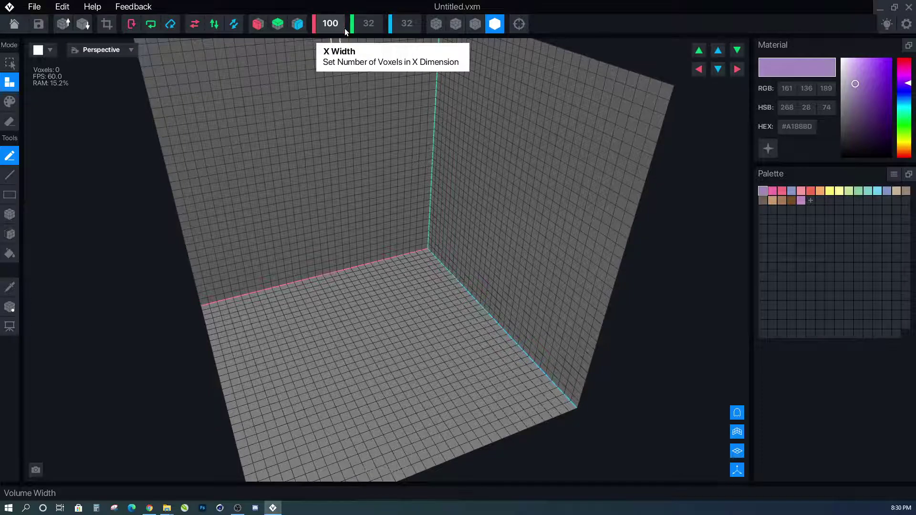
key("Return")
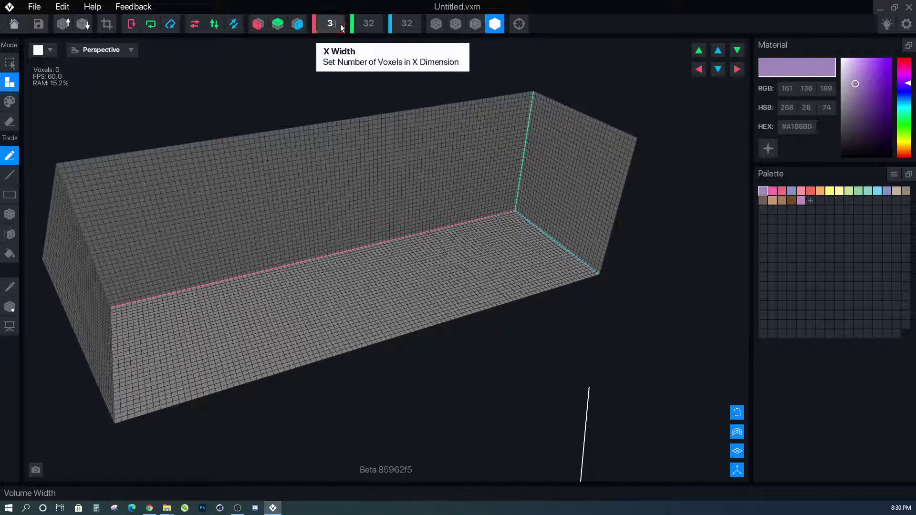
key("ctrl+z")
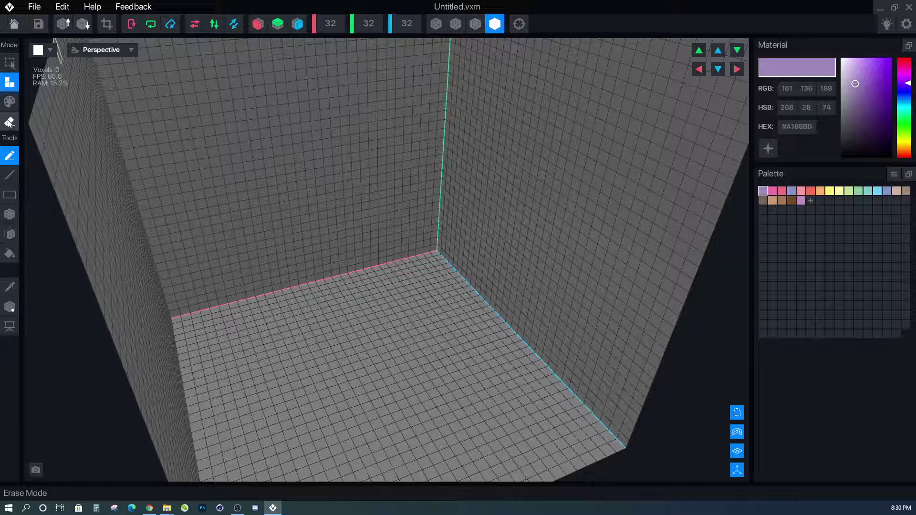
- Switch through the Select, Create, Erase and Paint modes, ending in Create mode
left_click(10, 62)
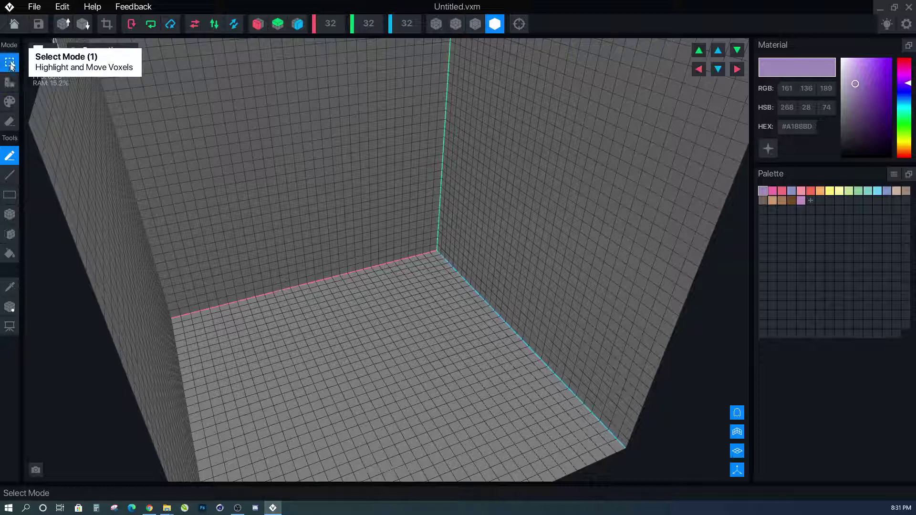
left_click(13, 84)
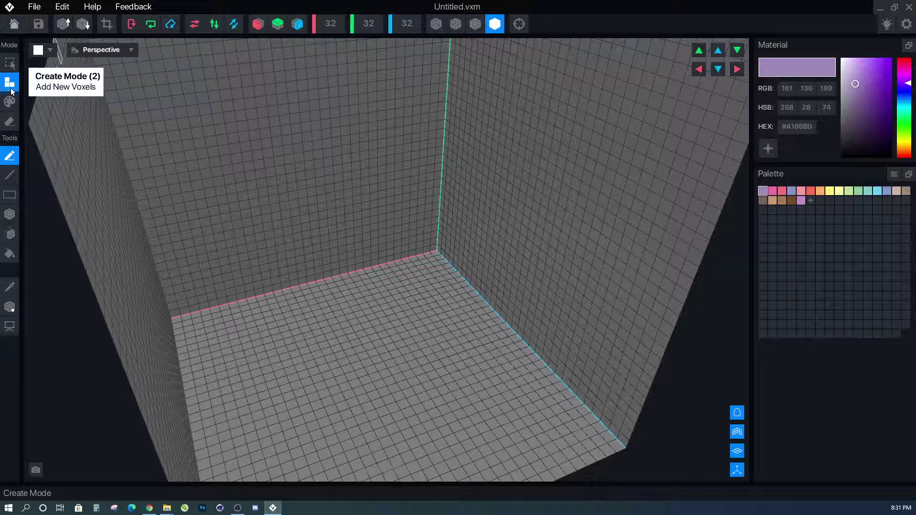
left_click(9, 121)
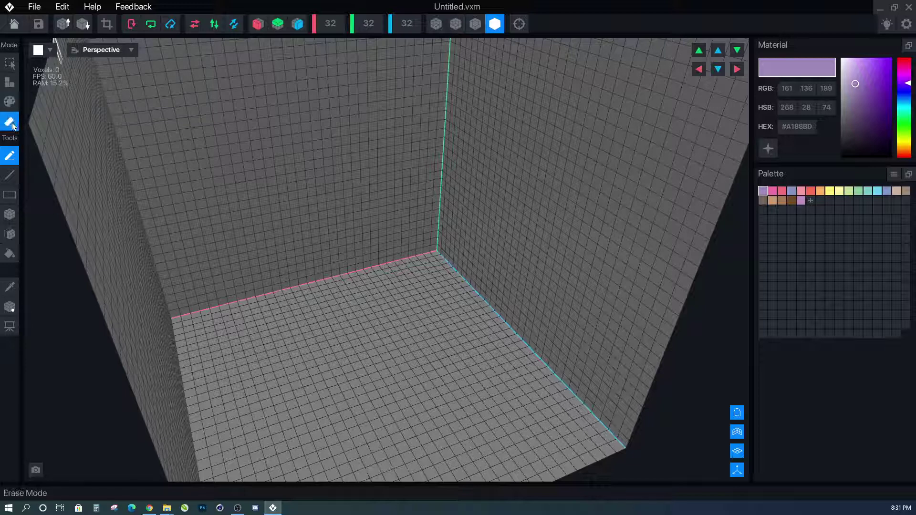
key("3")
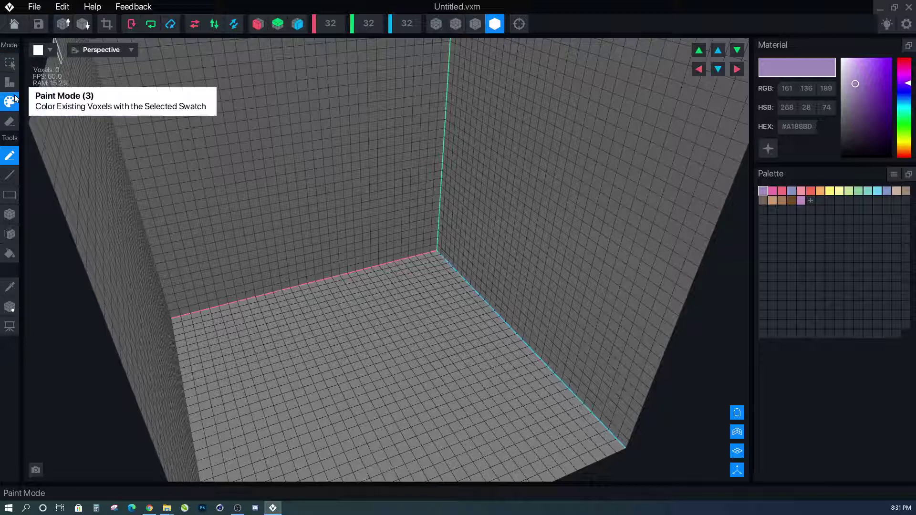
key("1")
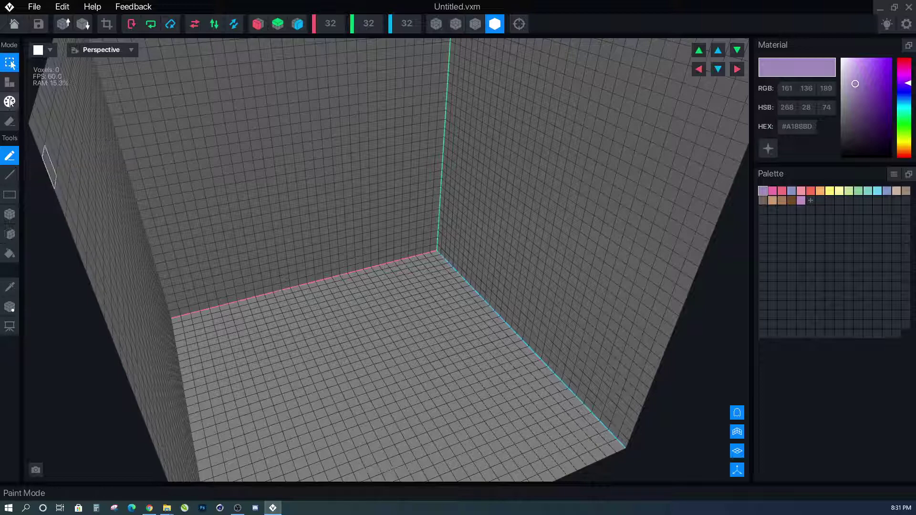
left_click(9, 82)
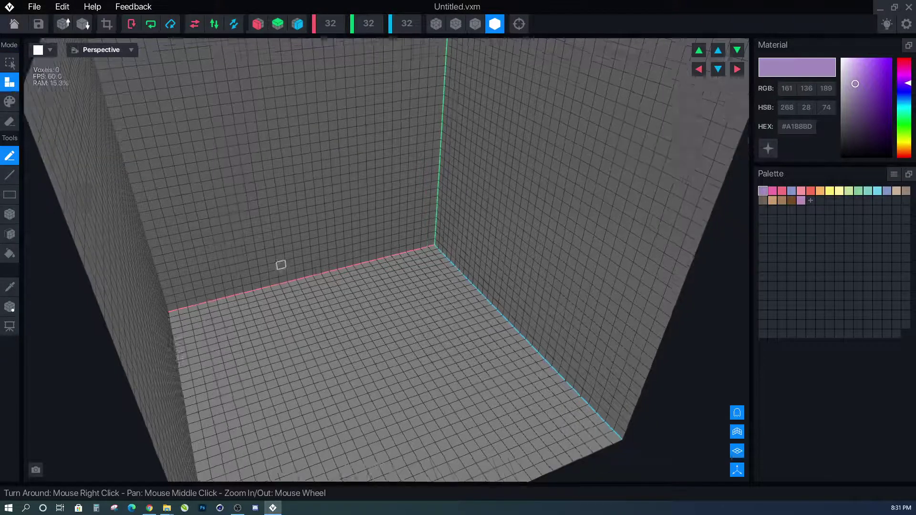
- Add a new colour to the palette and set it to bright blue, #2839F1
right_click_drag(281, 265, 340, 342)
scroll(325, 293, "up", 2)
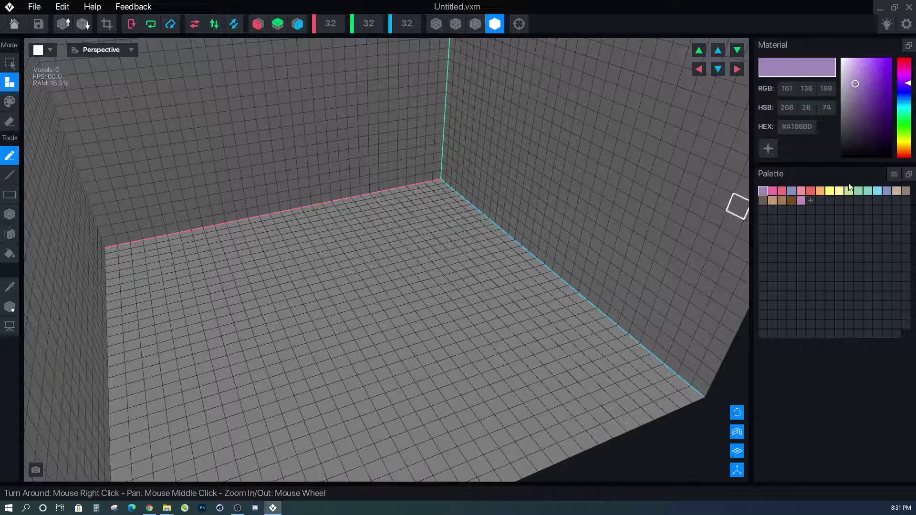
left_click(810, 200)
left_click(908, 95)
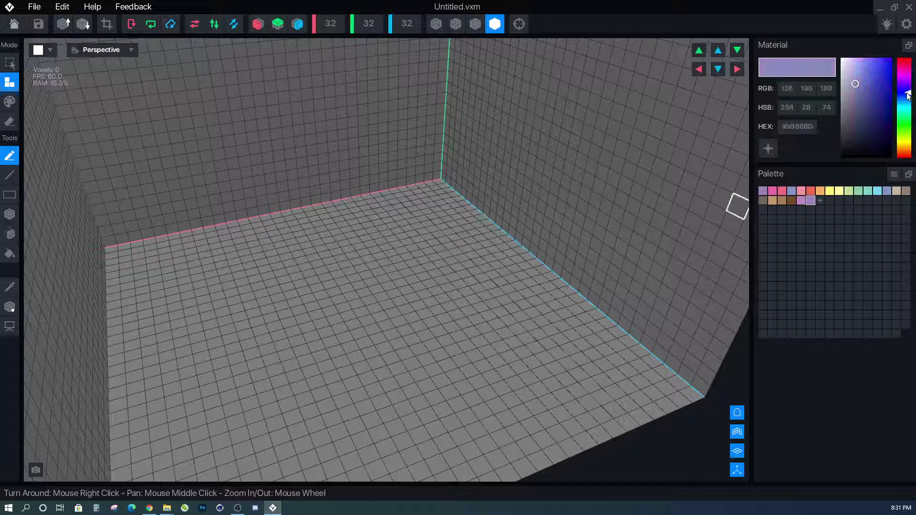
left_click_drag(880, 88, 883, 63)
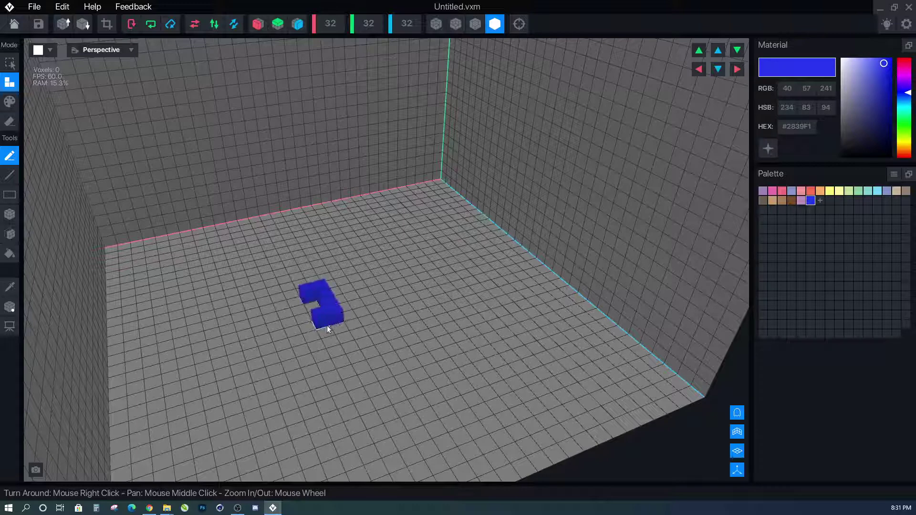
- Draw small freeform shapes of blue voxels near the middle of the floor with the Pen tool
right_click_drag(328, 346, 325, 364)
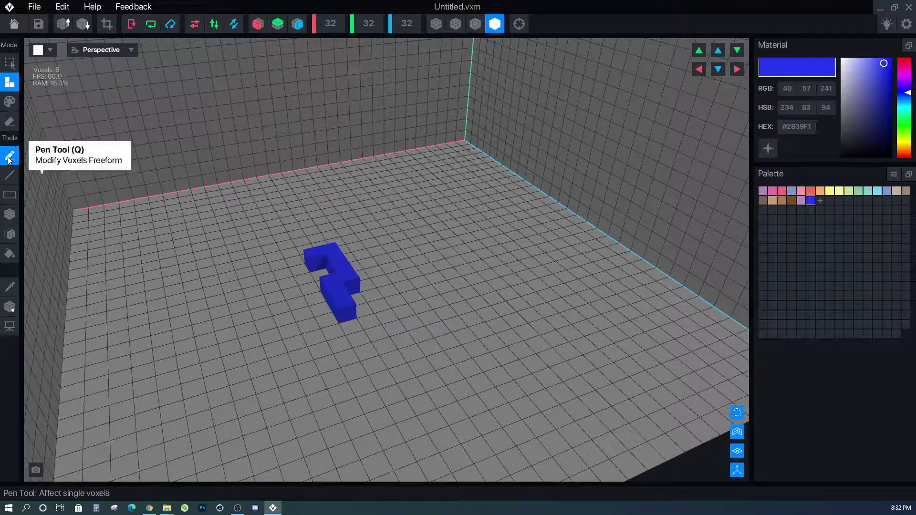
left_click(401, 285)
left_click_drag(401, 298, 422, 328)
- Try a straight row and a rectangle of blue voxels with the Line and Rectangle tools, and undo both
left_click(8, 176)
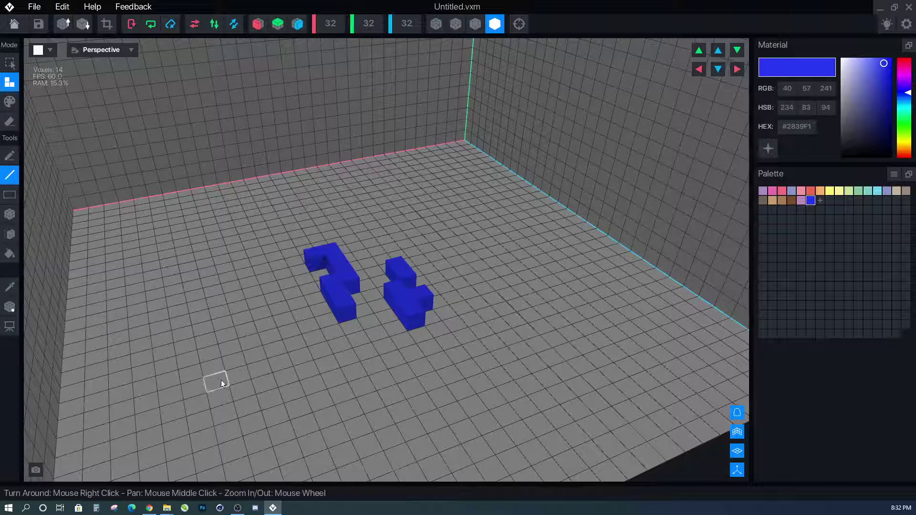
left_click_drag(215, 379, 393, 333)
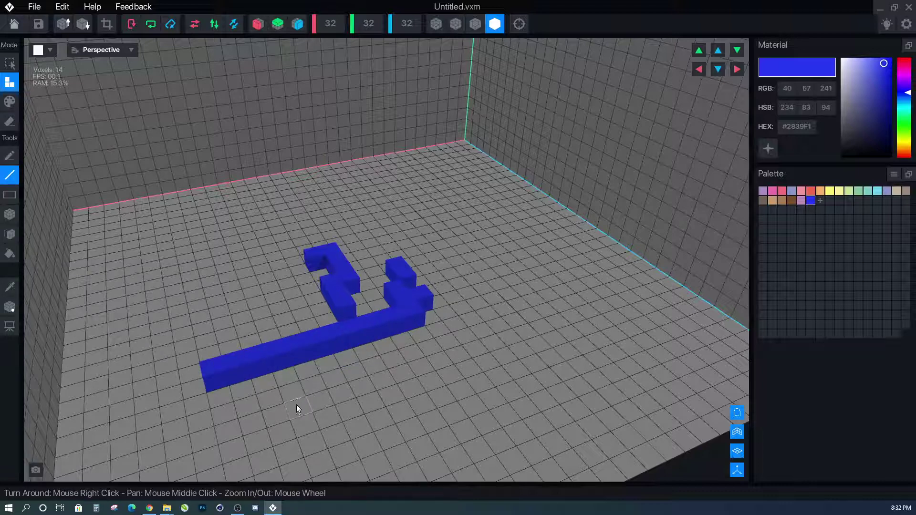
left_click(9, 195)
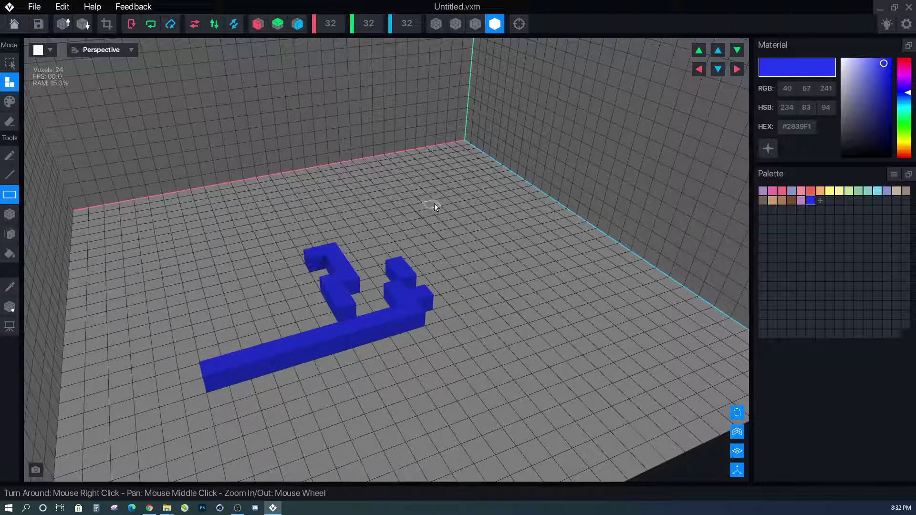
left_click_drag(430, 205, 486, 230)
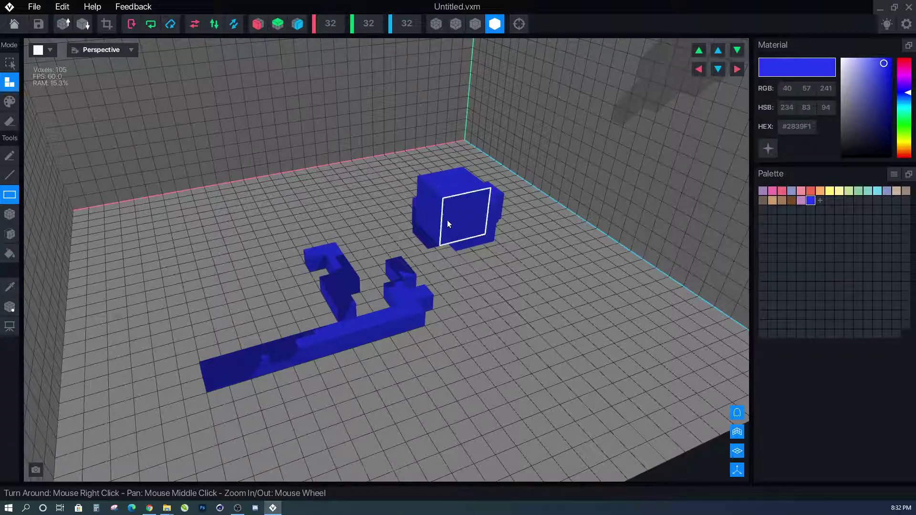
key("ctrl+z")
key("ctrl+z")
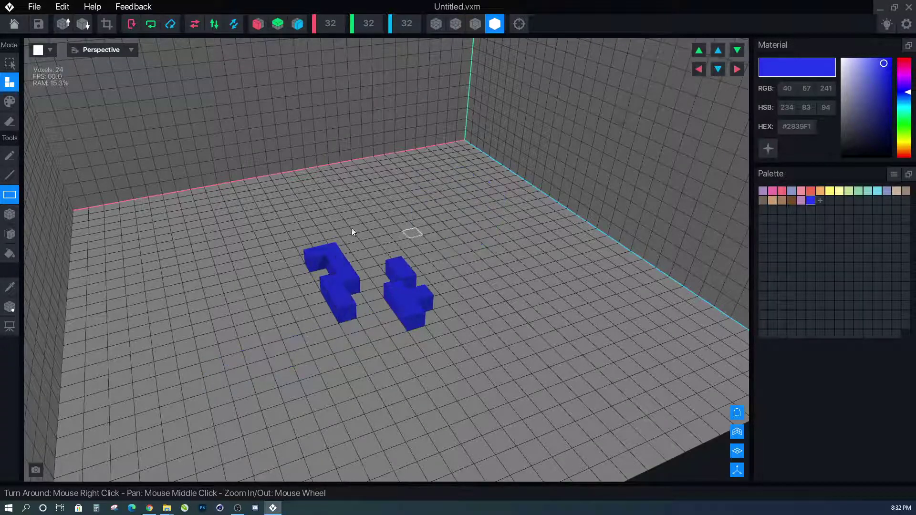
- Build two separate flat blue slabs of 24 voxels each on the floor with the Box tool
left_click(11, 216)
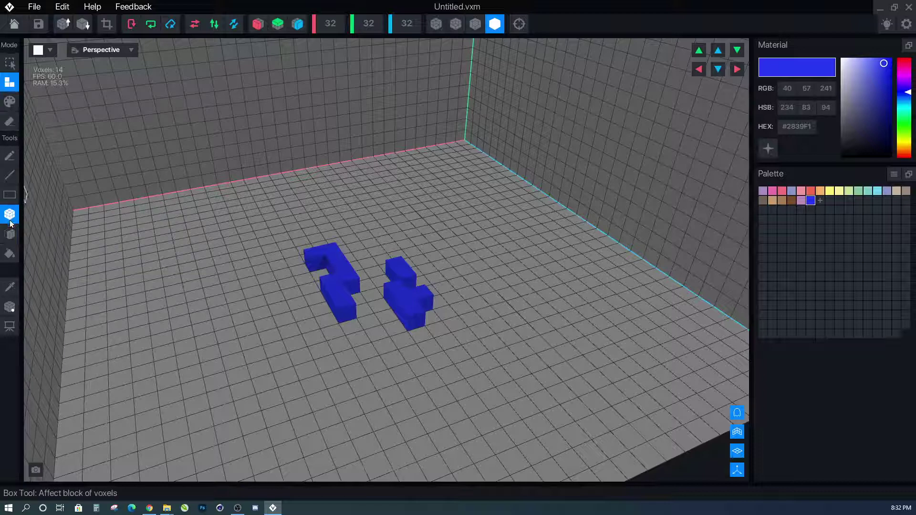
left_click_drag(452, 221, 477, 289)
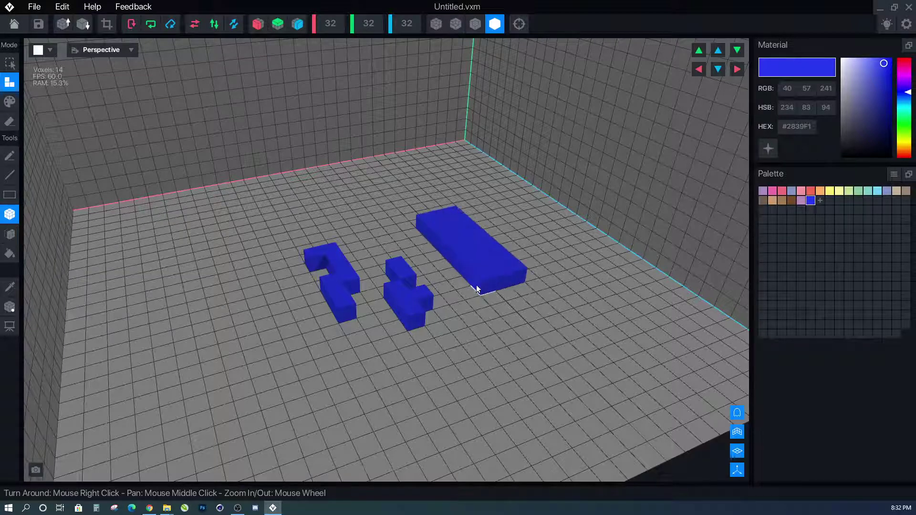
left_click_drag(366, 379, 517, 375)
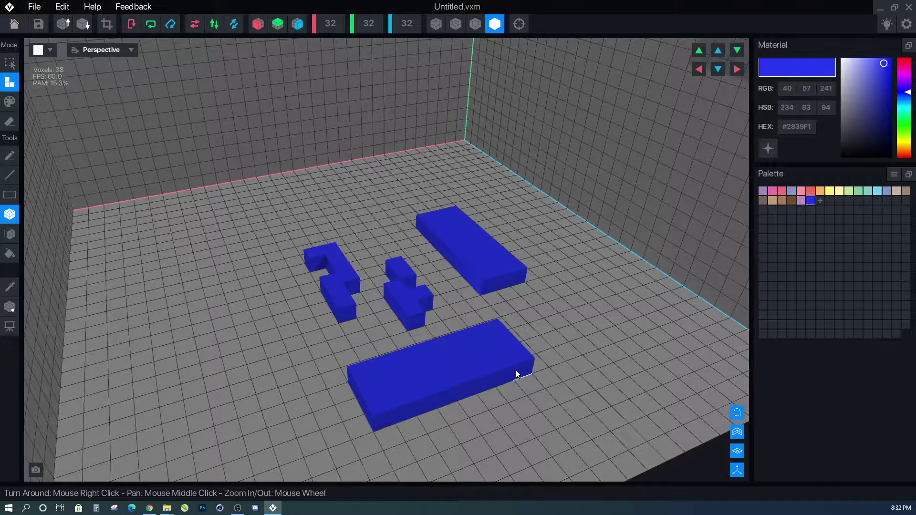
- Add one yellow #FFF373 voxel layer over the whole upper face of the front blue slab with the face tool
left_click(10, 234)
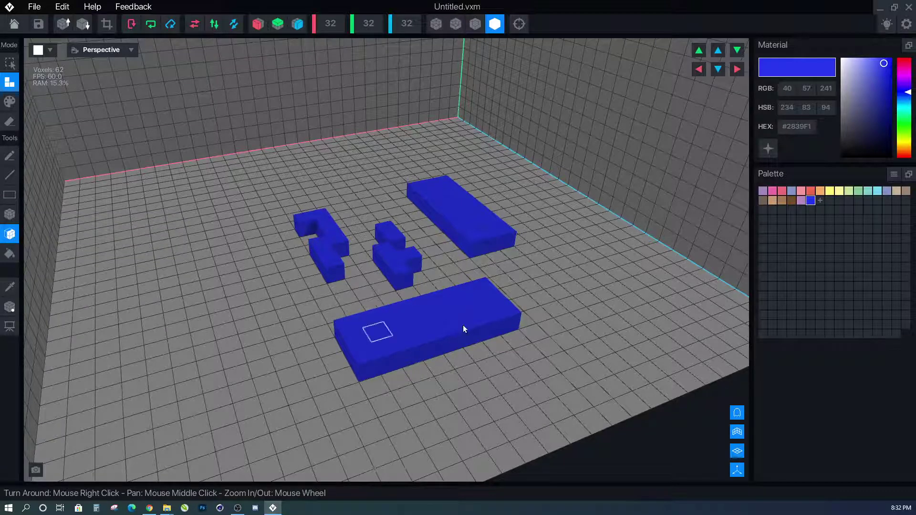
left_click(831, 190)
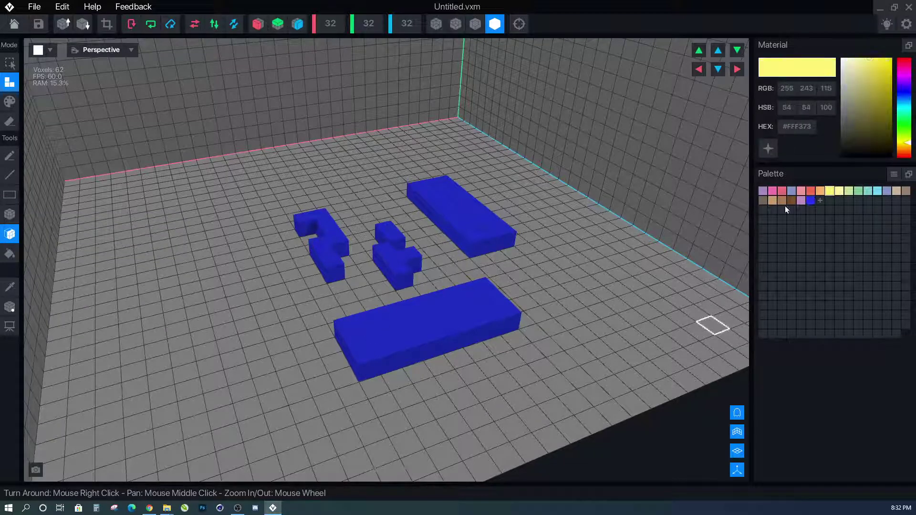
left_click(354, 324)
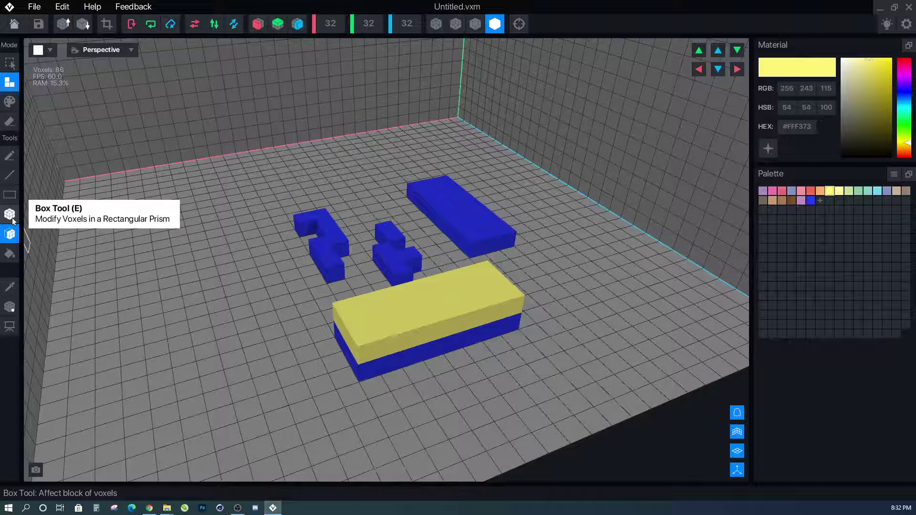
- Apply a beige fill (RGB 199, 178, 155) at the yellow layer with the Fill tool in Create mode
left_click(9, 255)
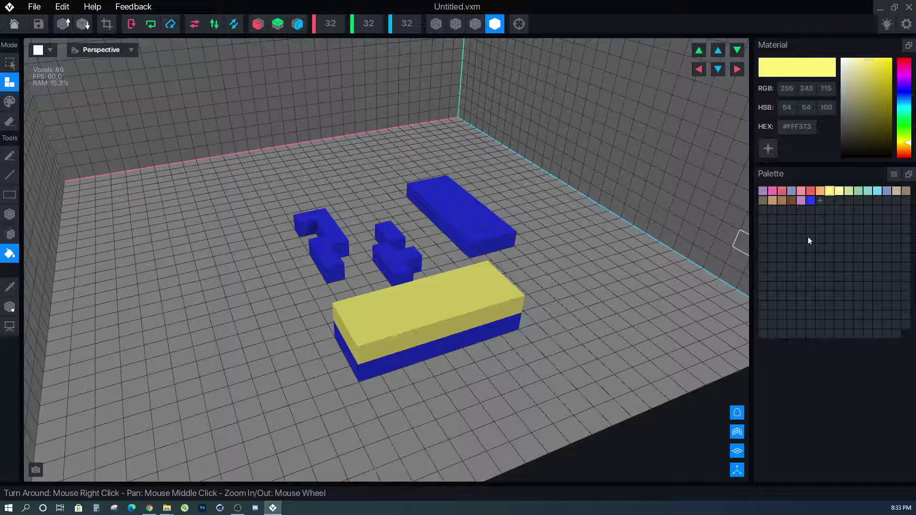
left_click(896, 191)
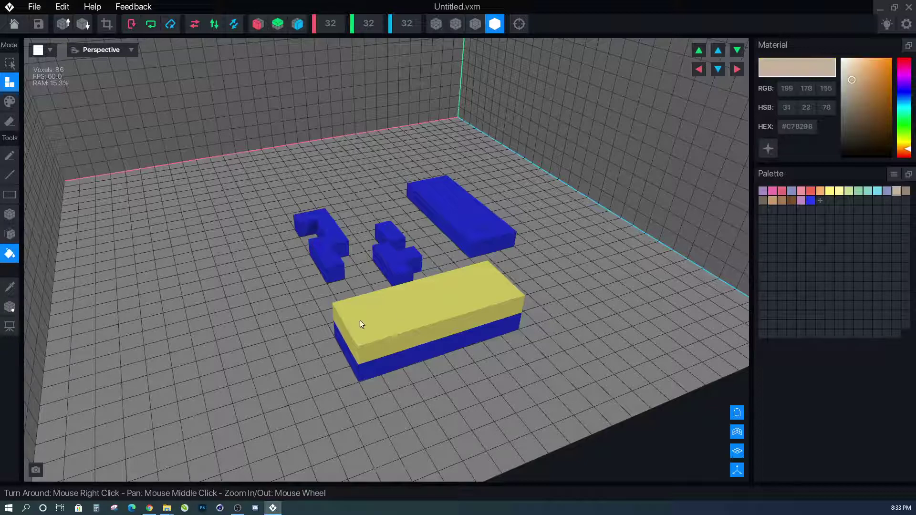
left_click(359, 327)
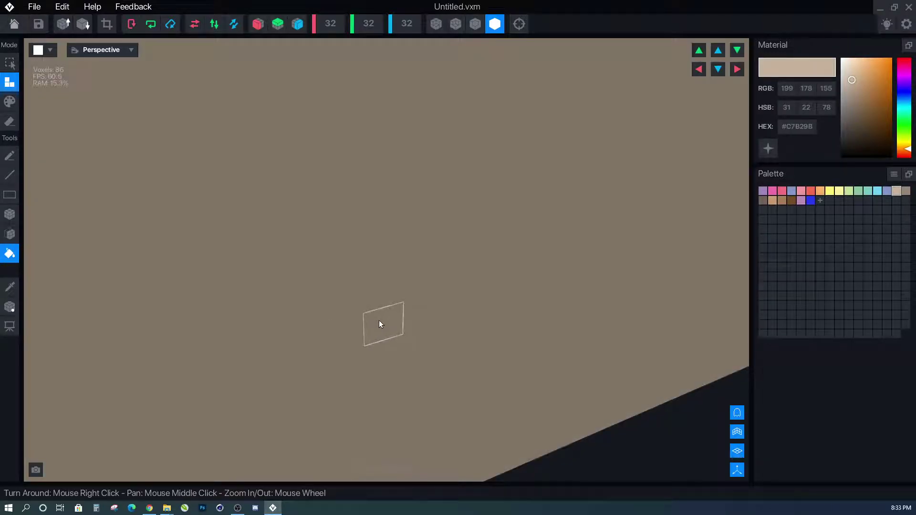
- Undo the beige fill and sample the yellow of the front slab's upper layer as the current colour
key("ctrl+z")
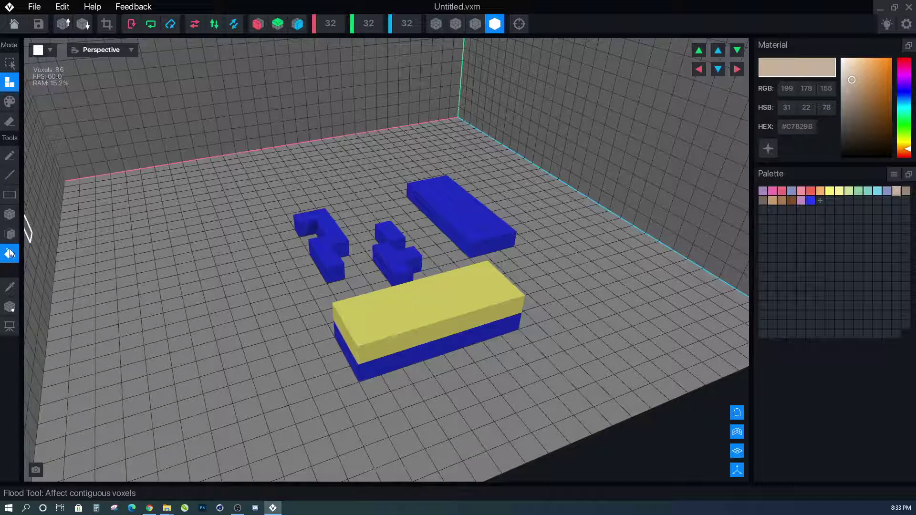
left_click(9, 214)
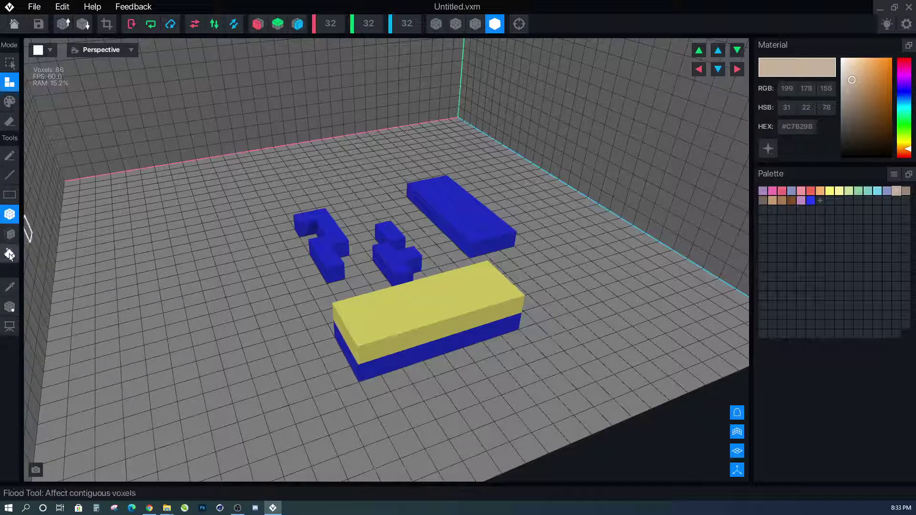
left_click(10, 288)
left_click(454, 288)
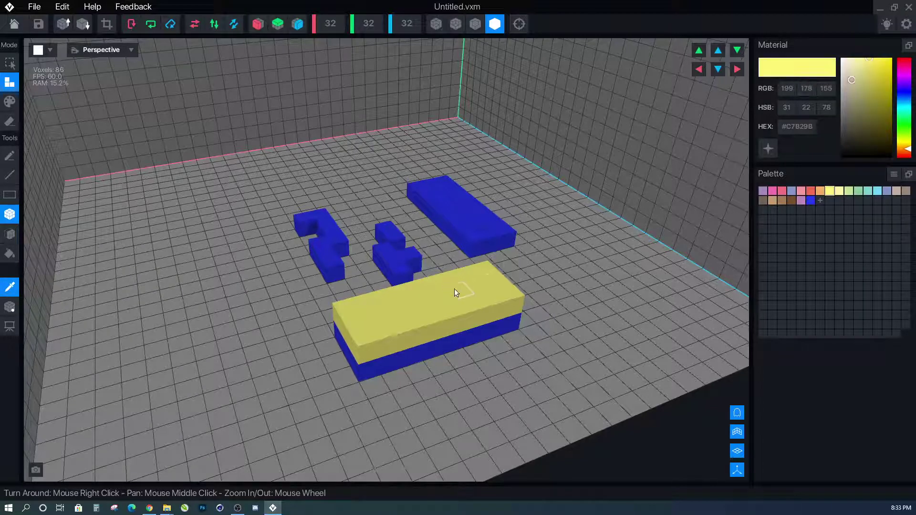
- Show the three-axis gizmo in the scene and hide it again
left_click(7, 310)
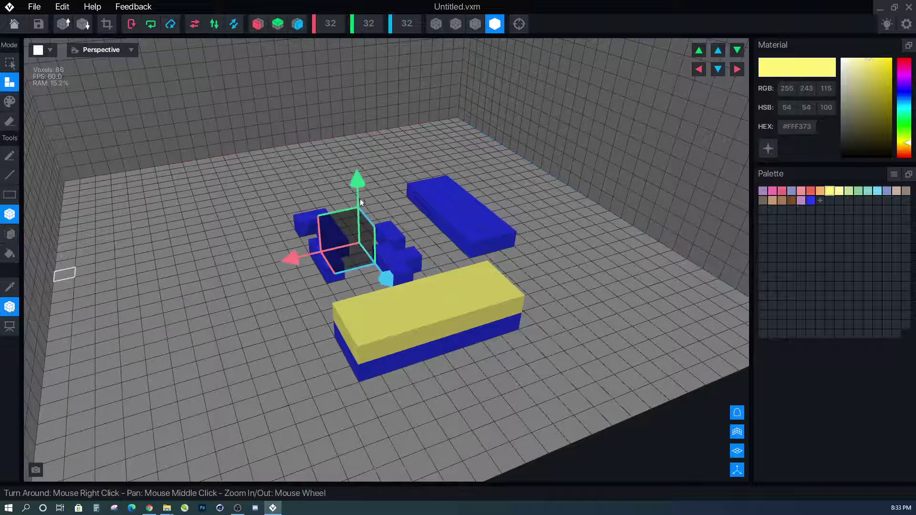
left_click(13, 308)
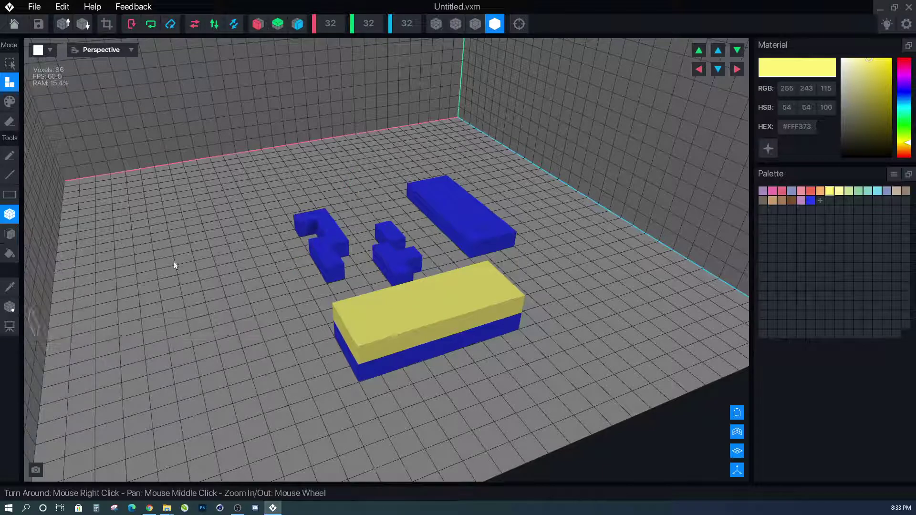
- Draw an irregular cluster of nine yellow #FFF373 voxels on the empty floor near the side wall with the Pen tool
scroll(418, 287, "up", 1)
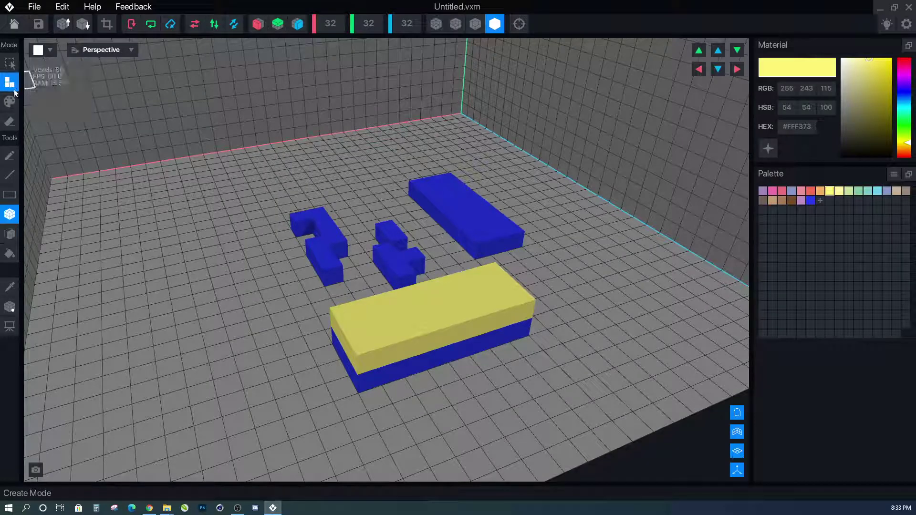
left_click(10, 155)
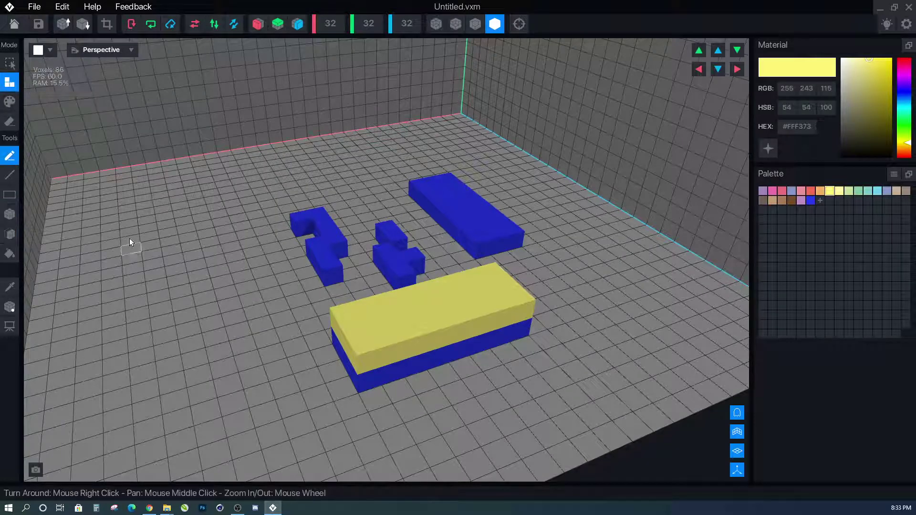
left_click_drag(129, 245, 135, 279)
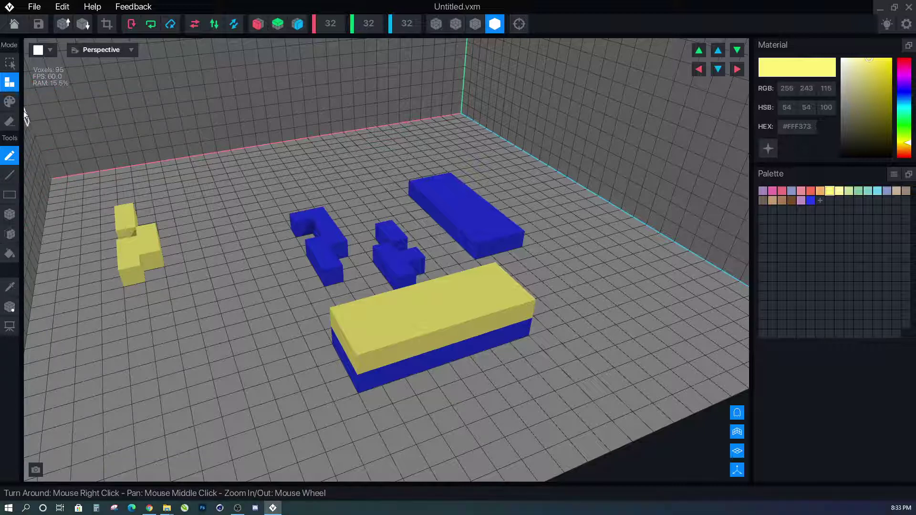
- Add a straight row of six yellow voxels in front of the yellow cluster with the Pen tool in Create mode
left_click(10, 101)
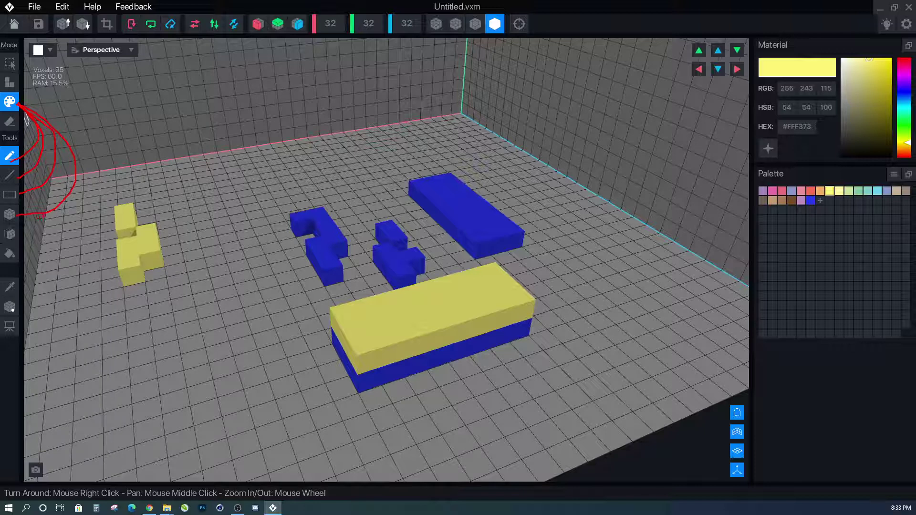
left_click(15, 123)
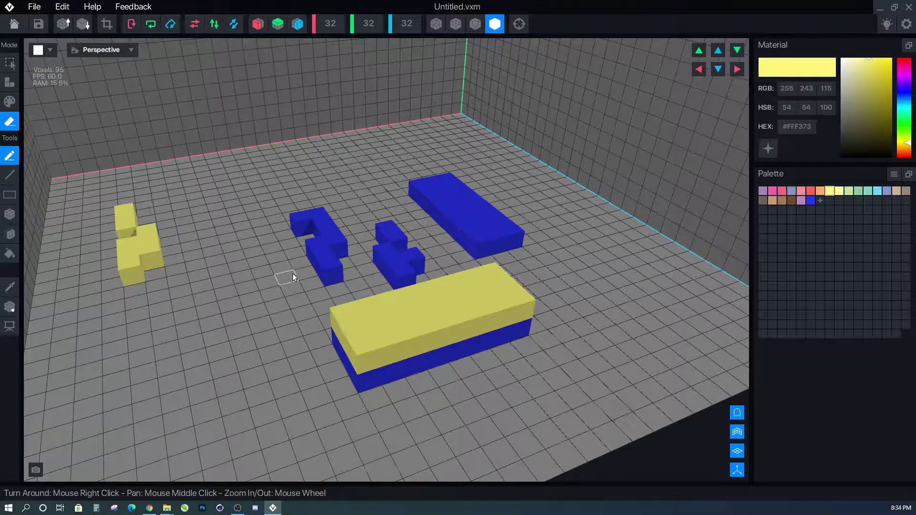
right_click_drag(293, 274, 54, 121)
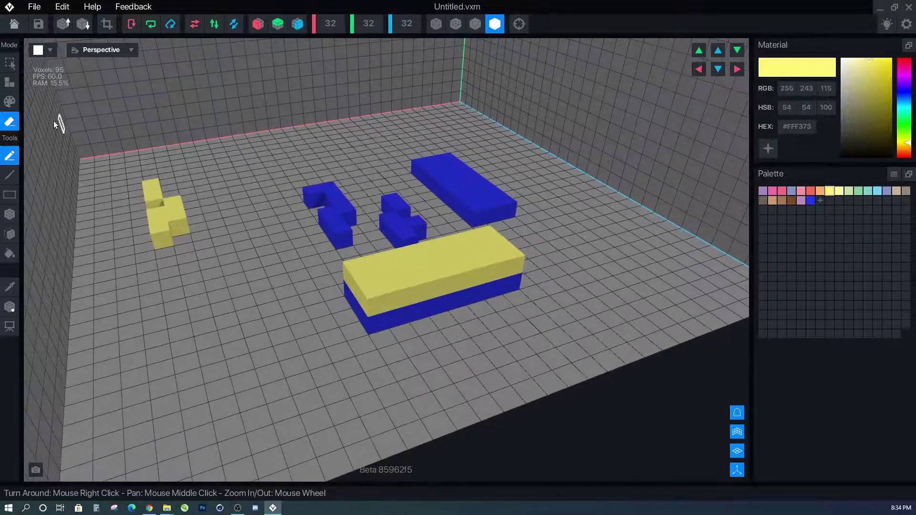
left_click(11, 89)
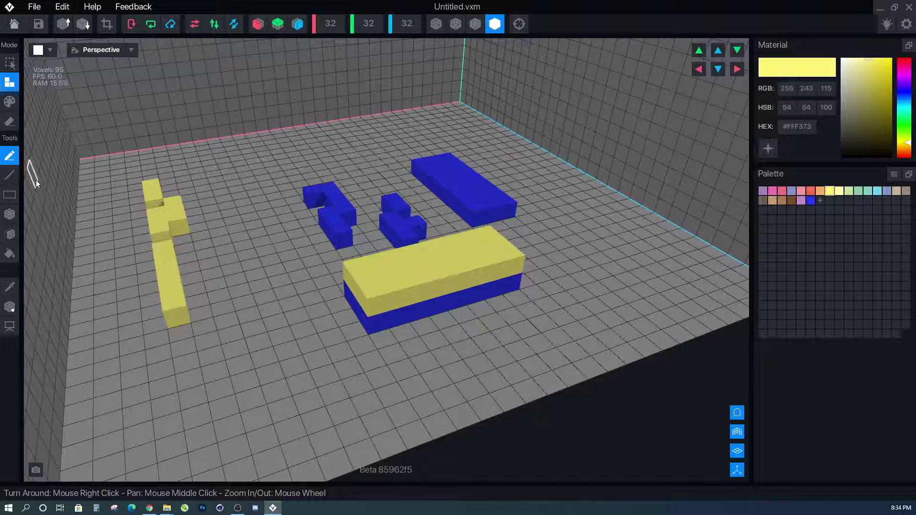
- Paint part of the front slab's yellow upper layer red #F06D54 and erase five voxels along its front edge with the Pen tool
left_click(10, 102)
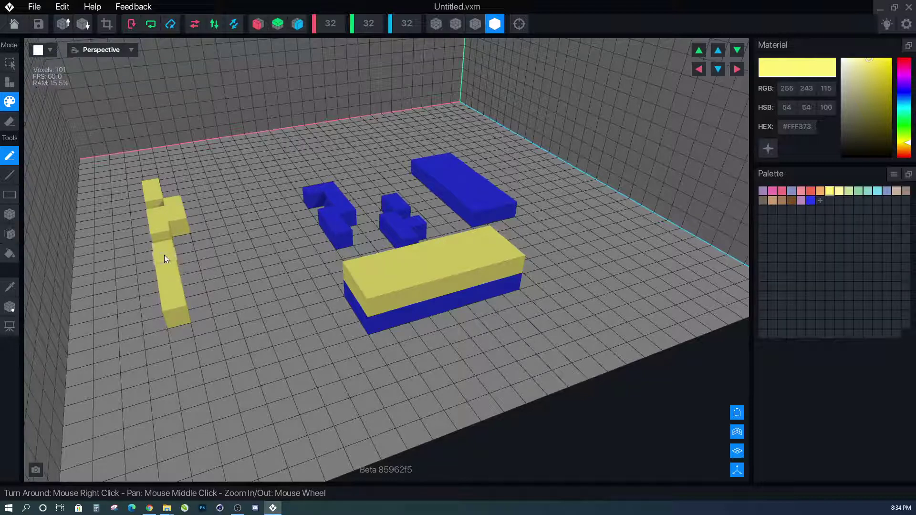
left_click(811, 191)
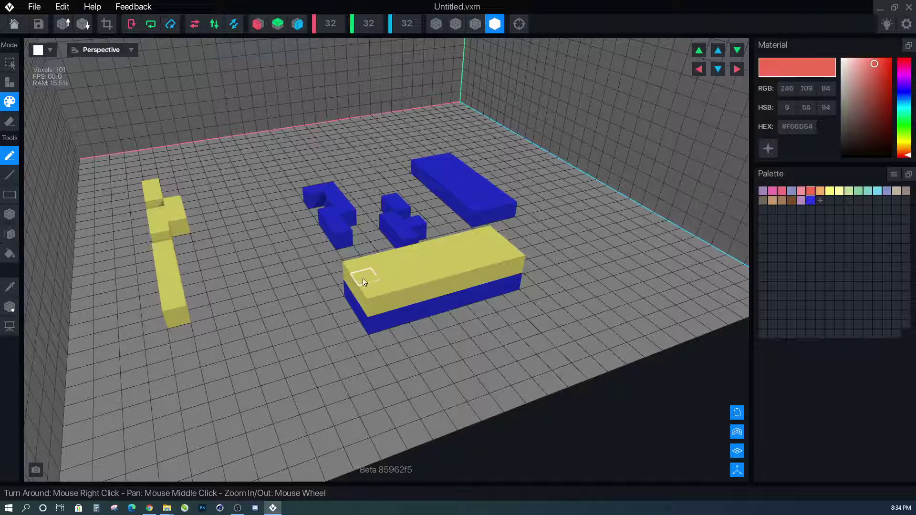
left_click_drag(423, 267, 439, 262)
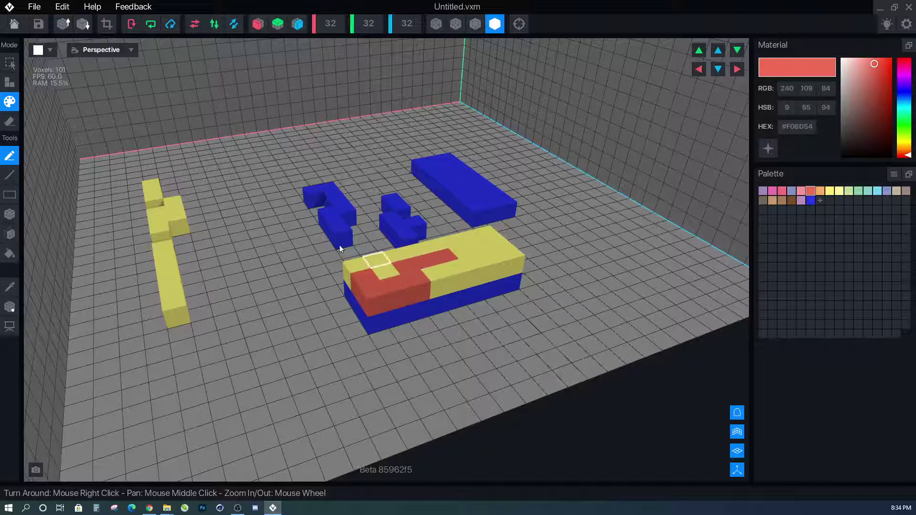
left_click(9, 122)
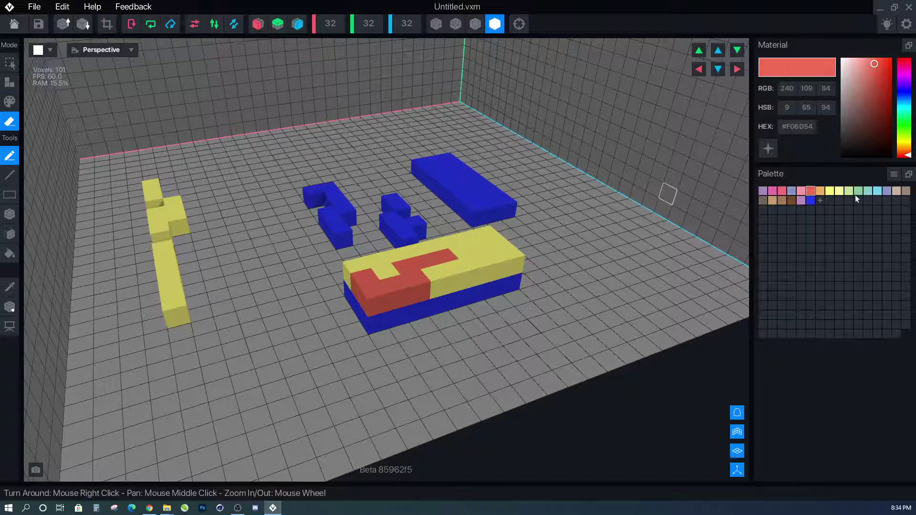
mouse_move(373, 304)
left_mouse_down()
mouse_move(479, 270)
mouse_move(472, 304)
left_mouse_up()
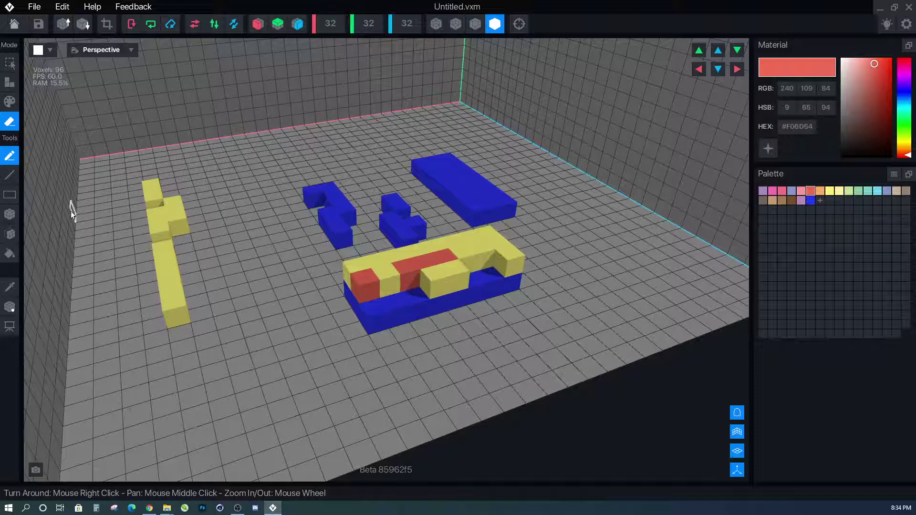
- Build a flat red slab of 36 voxels in front of the yellow row with the Box tool and erase a 15-voxel notch from its side
left_click(10, 175)
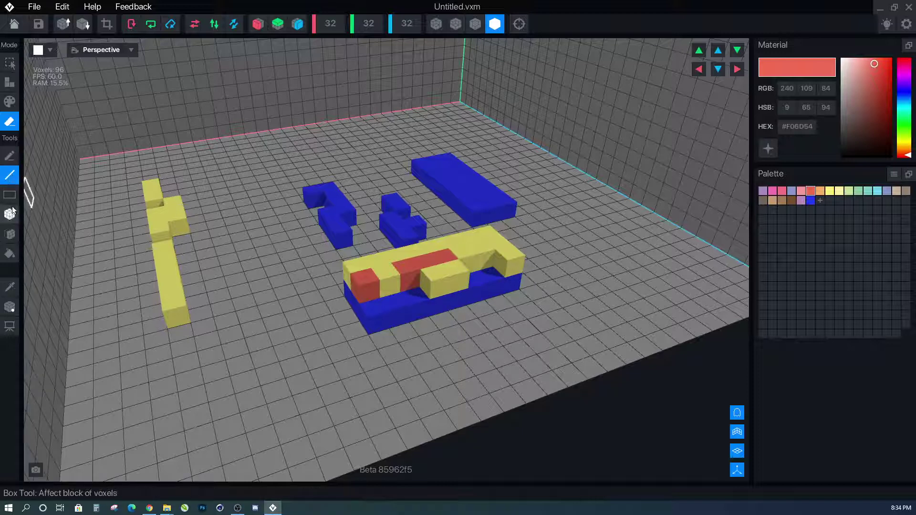
left_click(10, 215)
left_click(10, 83)
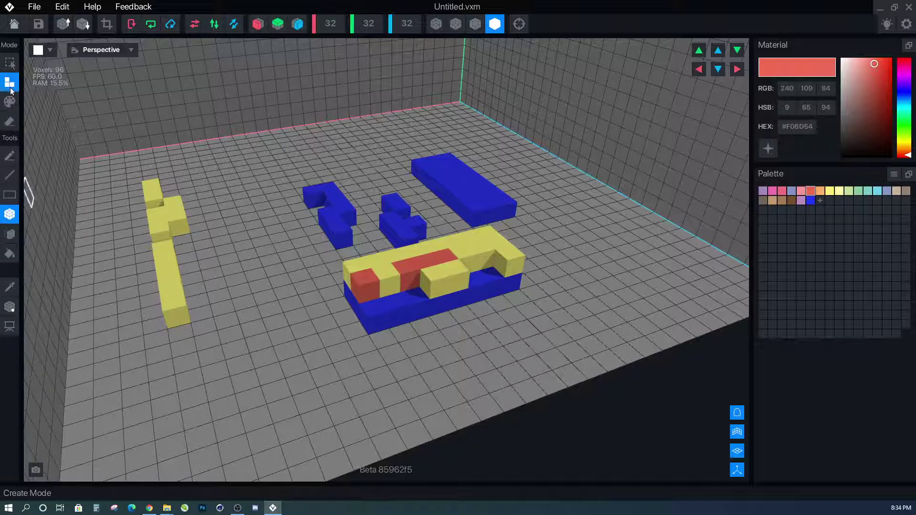
left_click_drag(181, 357, 311, 404)
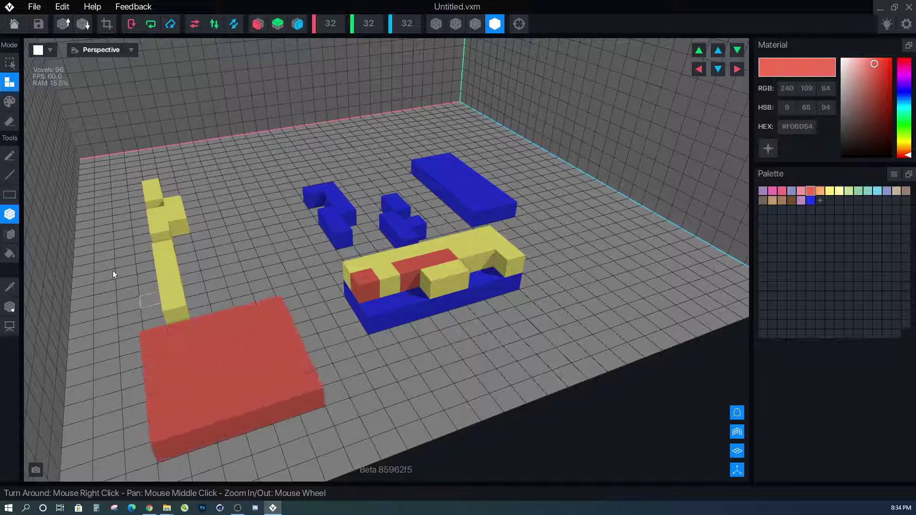
left_click(10, 121)
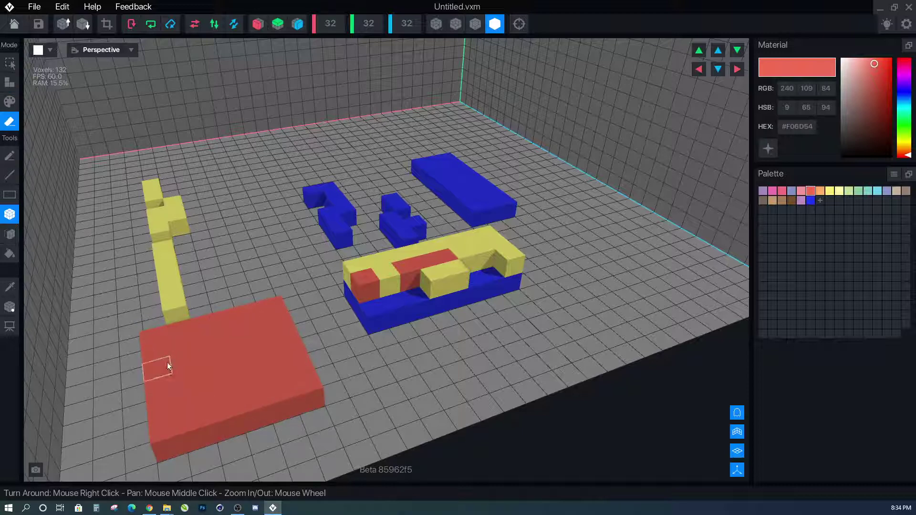
left_click_drag(167, 363, 272, 380)
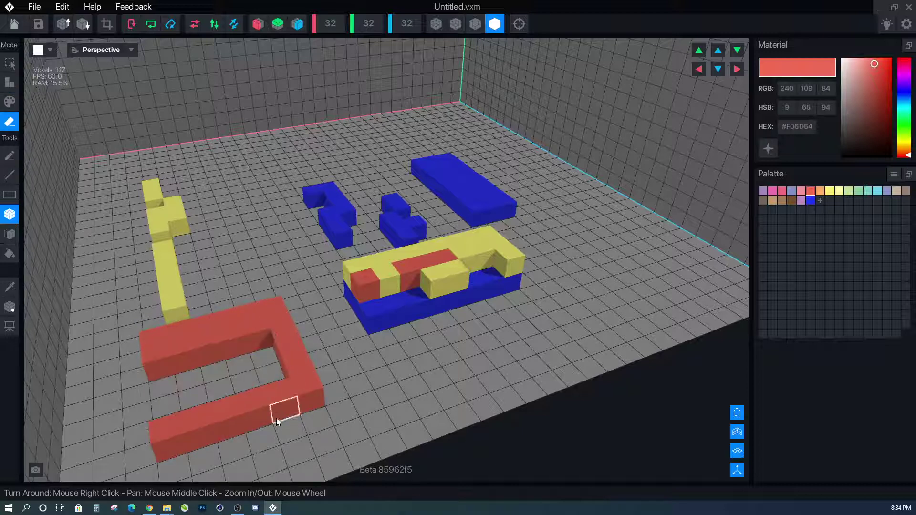
- Paint the rear arm of the red U-shape yellow #FFF373 with the Box tool in Paint mode
left_click(10, 102)
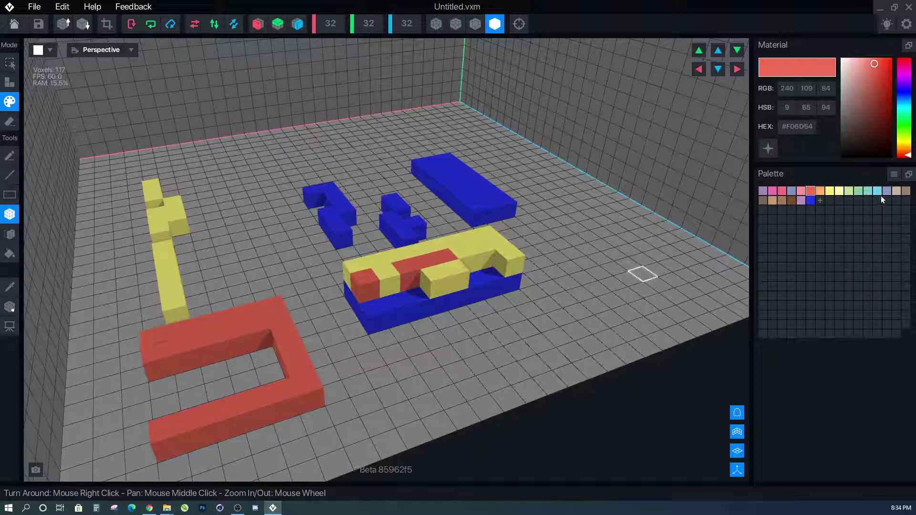
left_click(829, 191)
left_click_drag(148, 335, 276, 335)
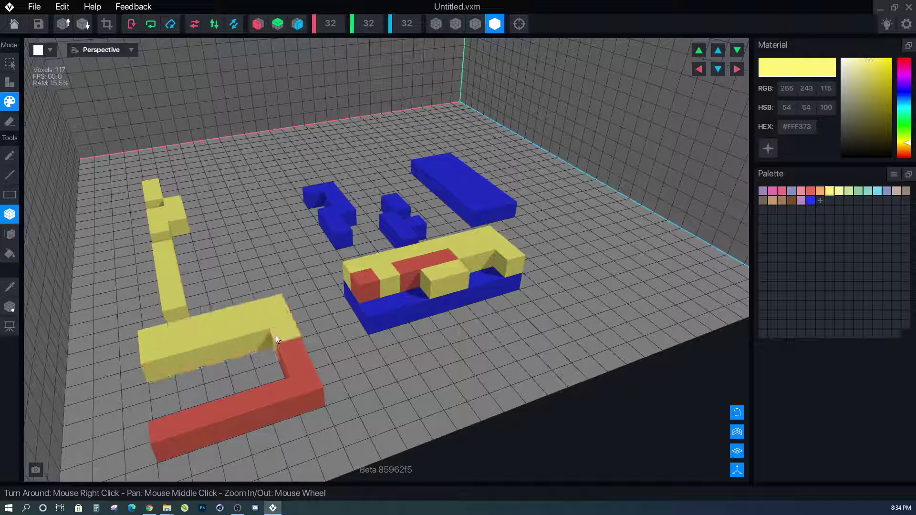
- Cycle through the modes and erase two voxels from the straight yellow row with the Pen tool in Erase mode
scroll(325, 420, "down", 3)
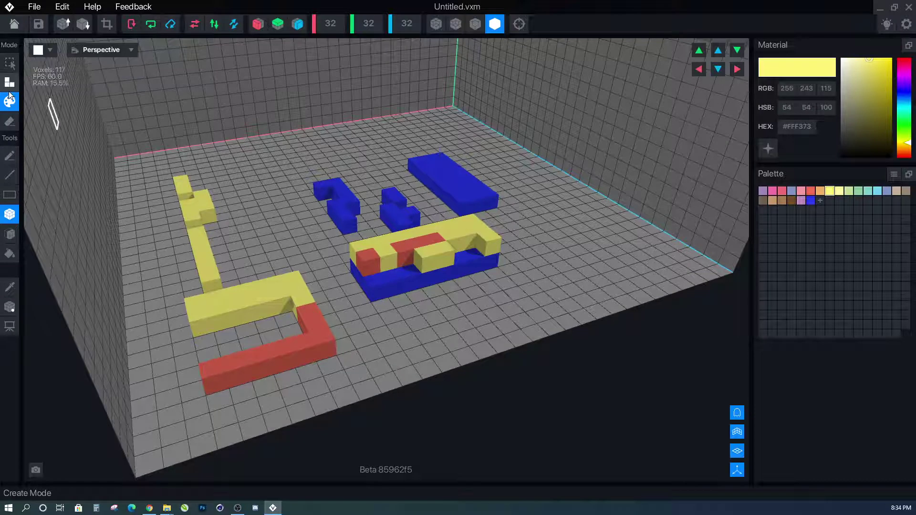
key("1")
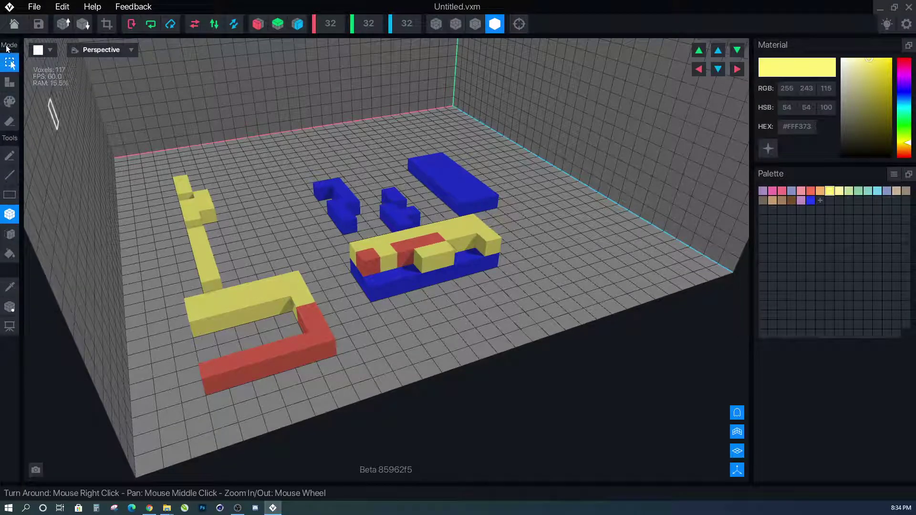
key("2")
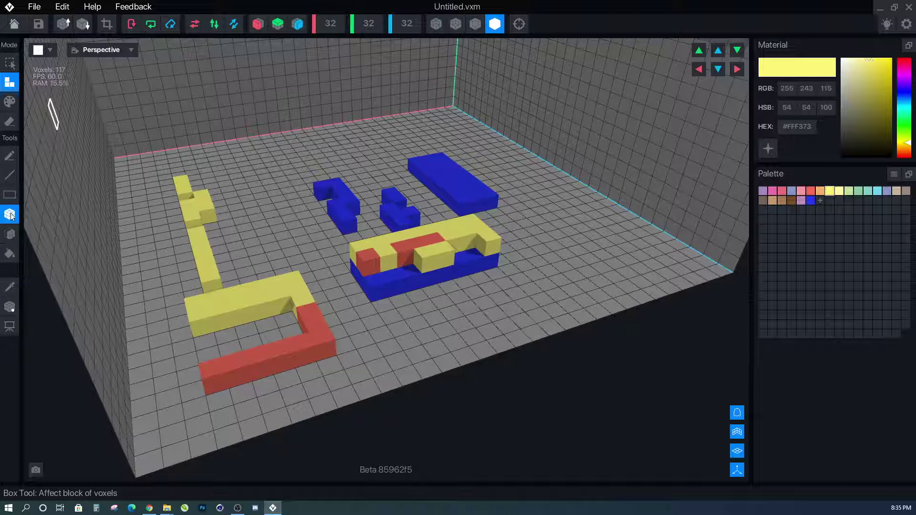
left_click(9, 101)
left_click(9, 122)
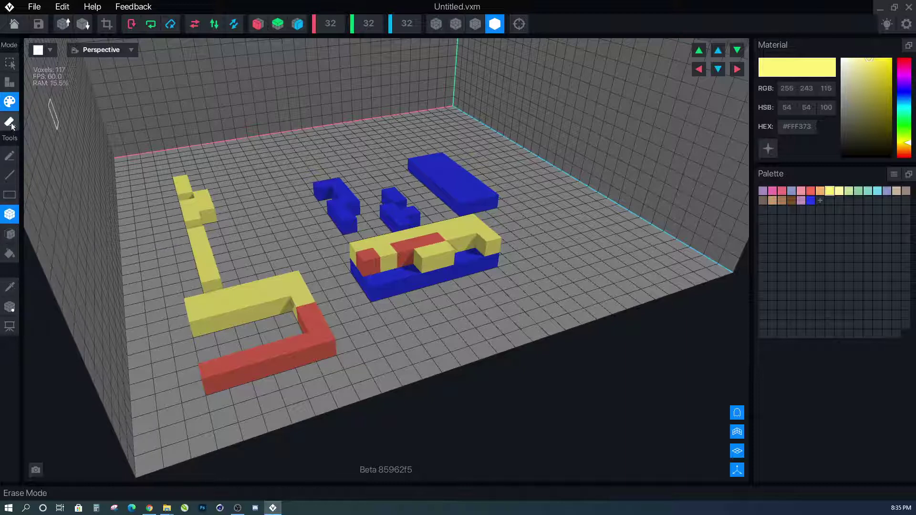
left_click(9, 157)
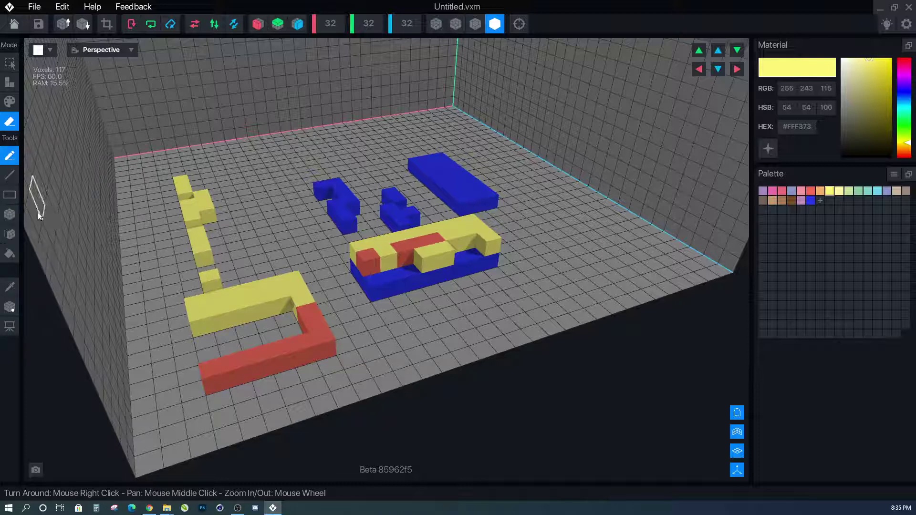
left_click(9, 175)
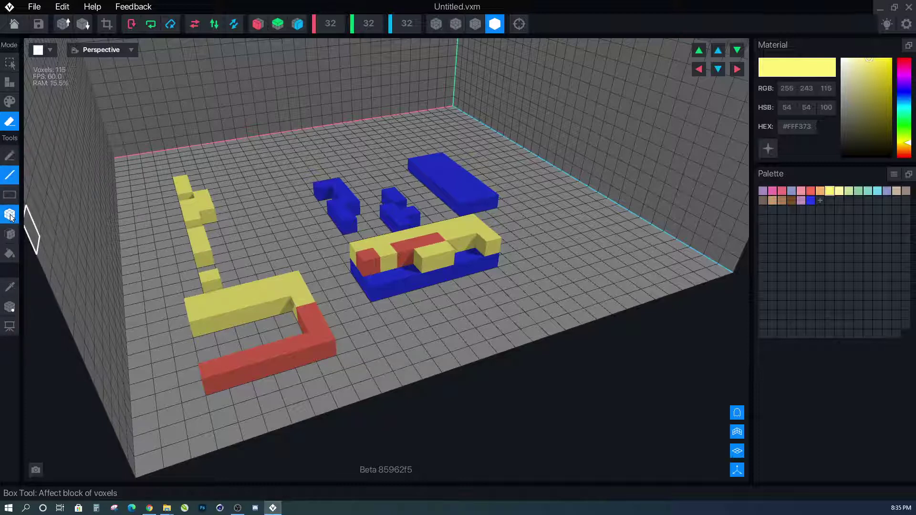
- Select the yellow arm of the U-shape with the face tool in Select mode and raise it above the floor
left_click(10, 234)
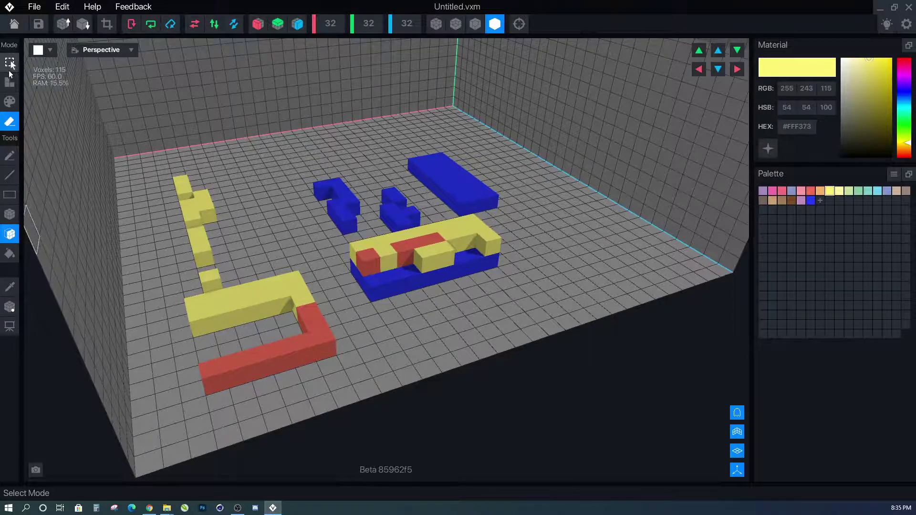
left_click(10, 82)
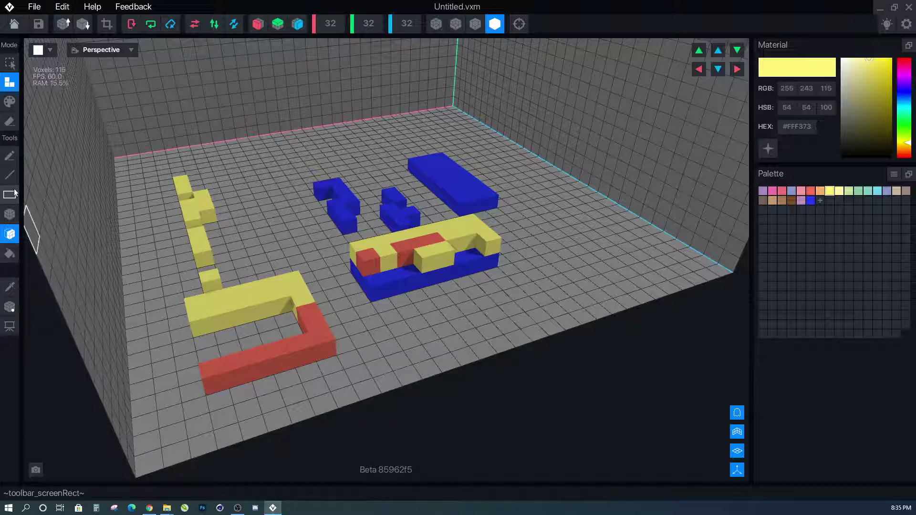
left_click(9, 63)
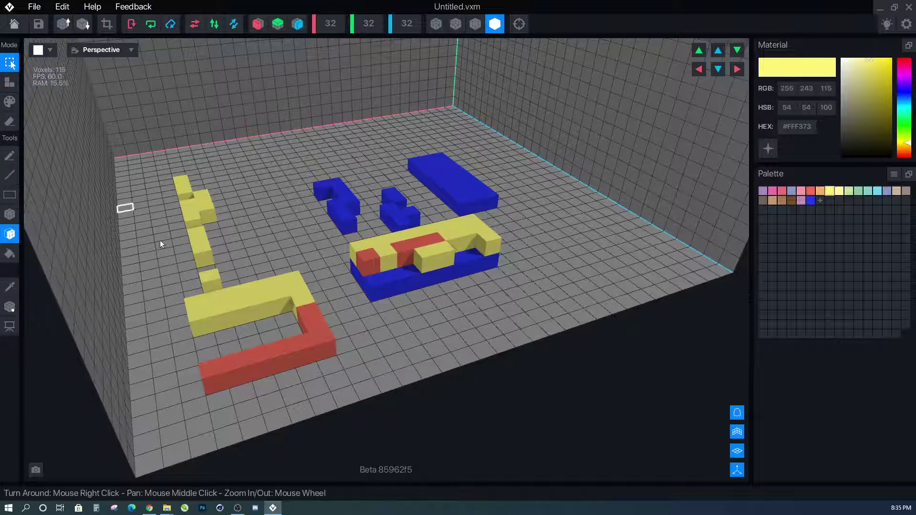
left_click(300, 294)
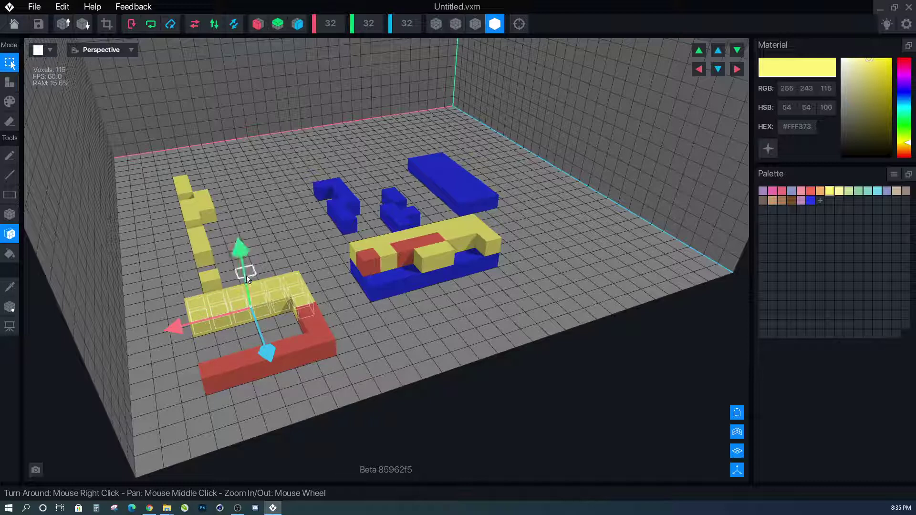
left_click_drag(237, 250, 237, 214)
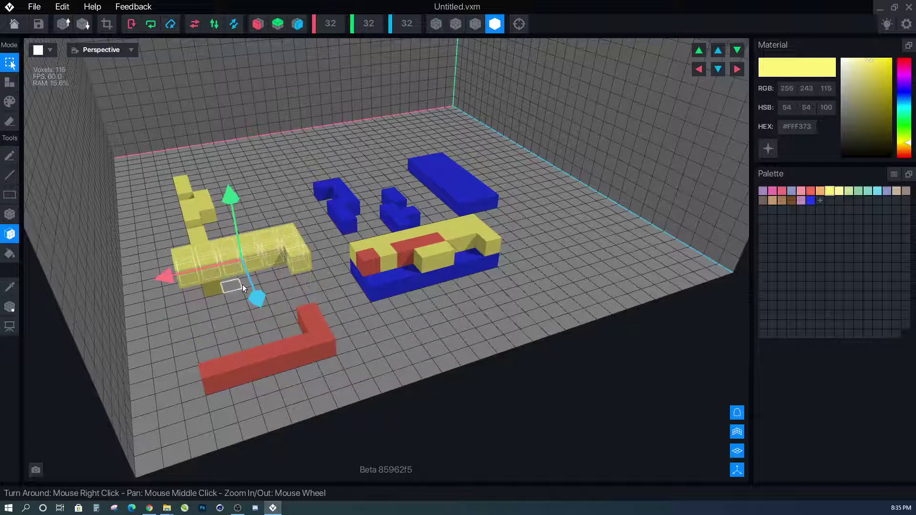
- Move the selected yellow arm forward and across the floor to the right-hand wall, and erase it with the Face tool in Erase mode
left_click_drag(258, 299, 285, 370)
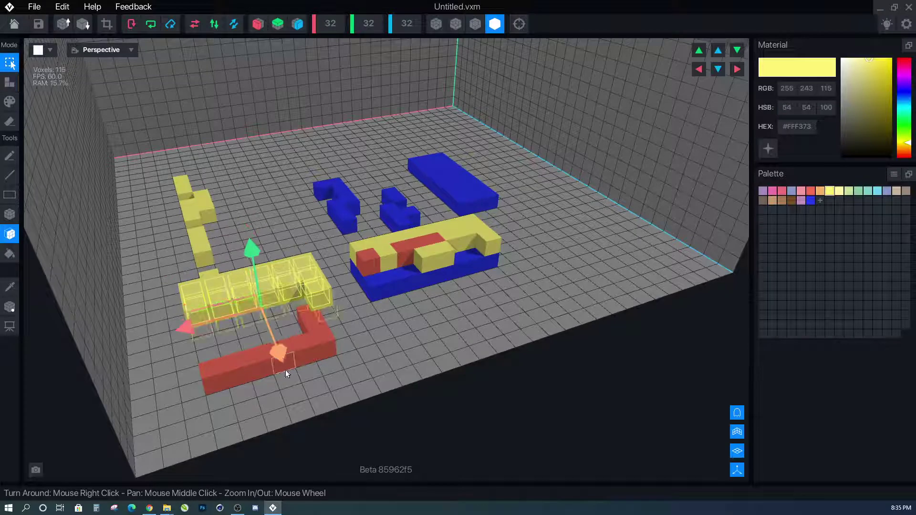
left_click_drag(185, 328, 542, 218)
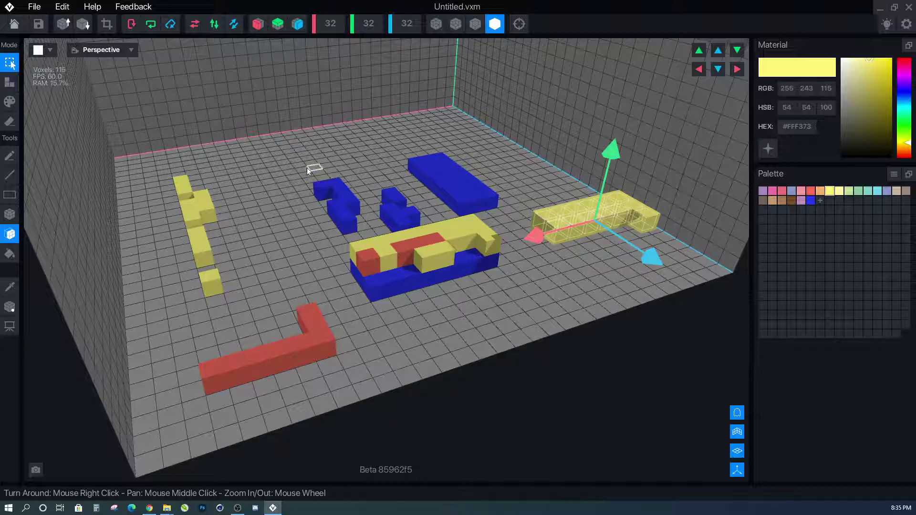
left_click(11, 123)
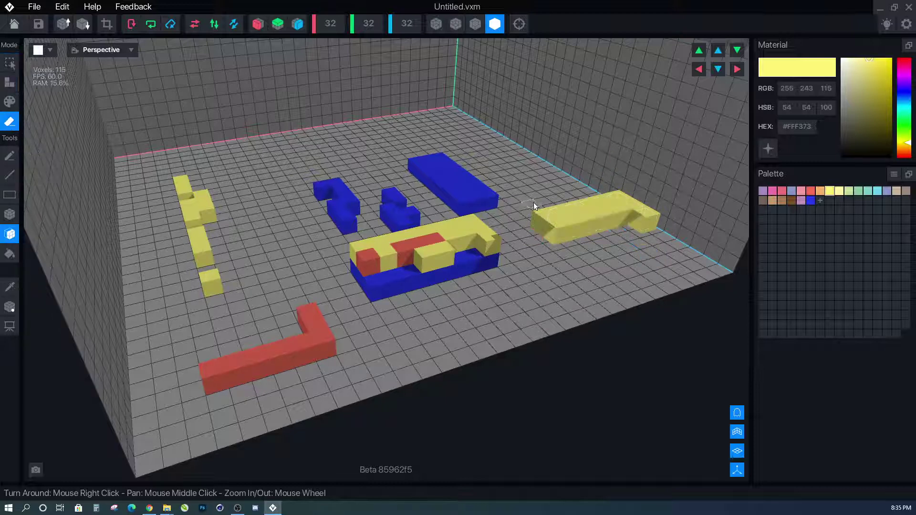
left_click(621, 220)
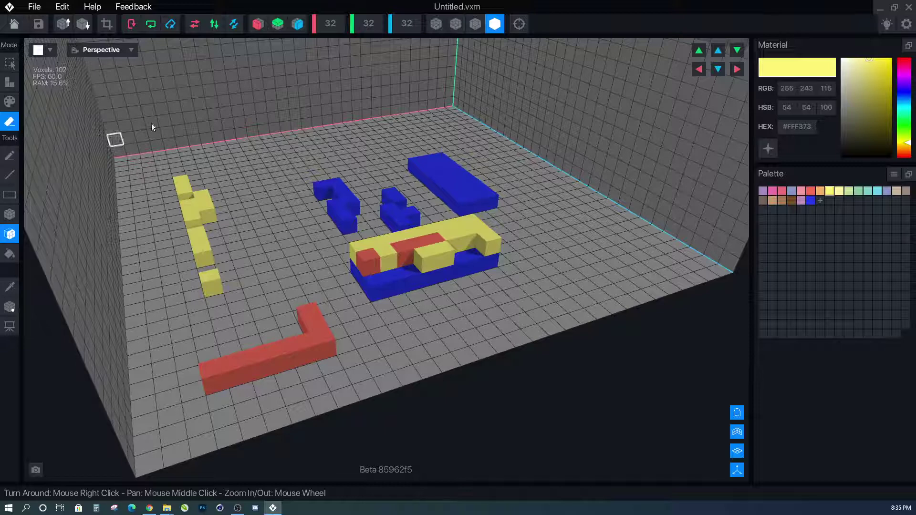
- Erase the blue shapes and the straight yellow row with one large Box tool selection in Erase mode
scroll(449, 228, "down", 1)
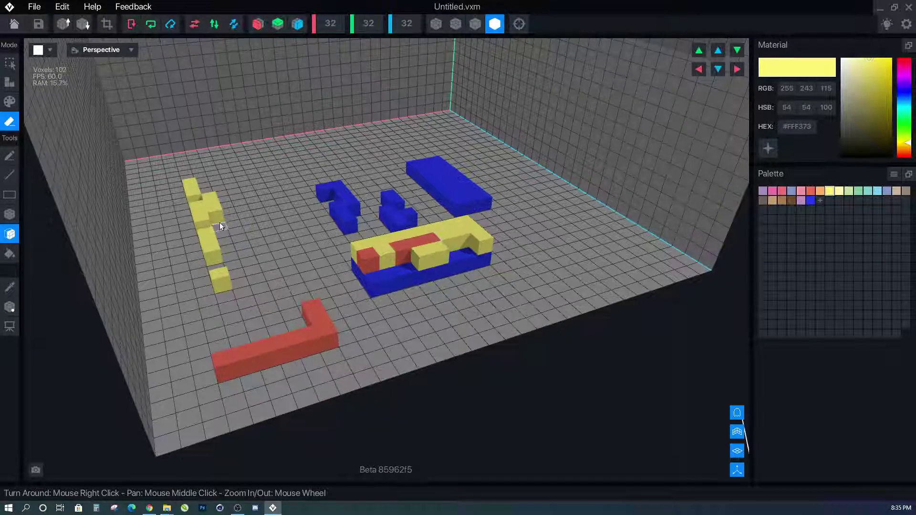
left_click(12, 215)
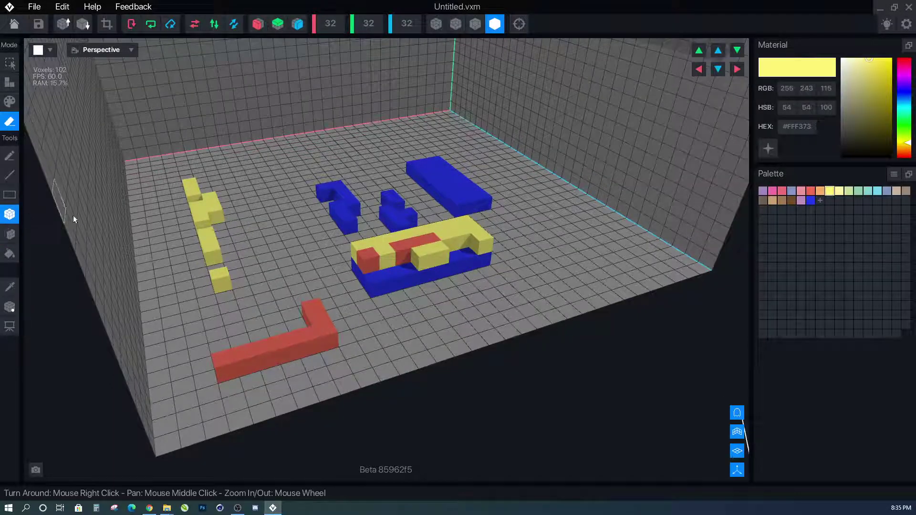
mouse_move(143, 171)
left_mouse_down()
mouse_move(424, 305)
mouse_move(586, 284)
mouse_move(605, 243)
left_mouse_up()
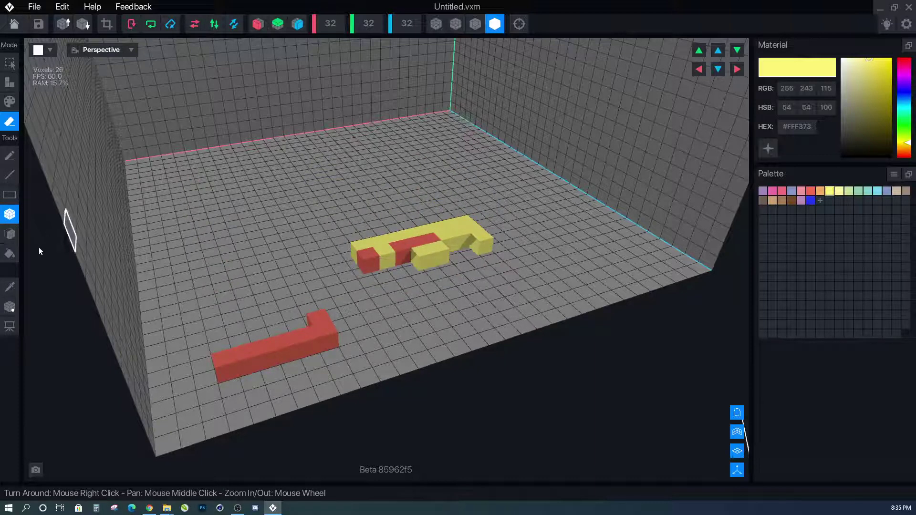
- Erase the remaining yellow and red shapes with the Flood tool in Erase mode until the floor is empty
left_click(12, 253)
left_click(384, 250)
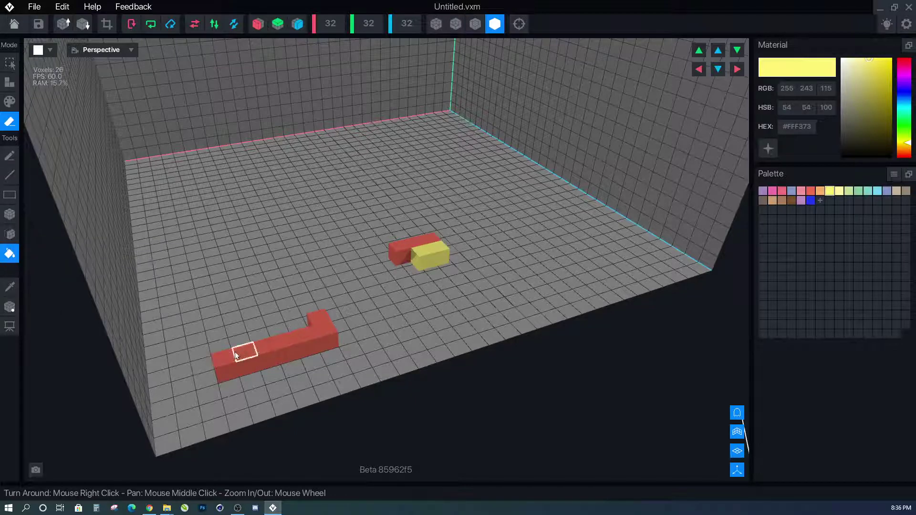
left_click(224, 360)
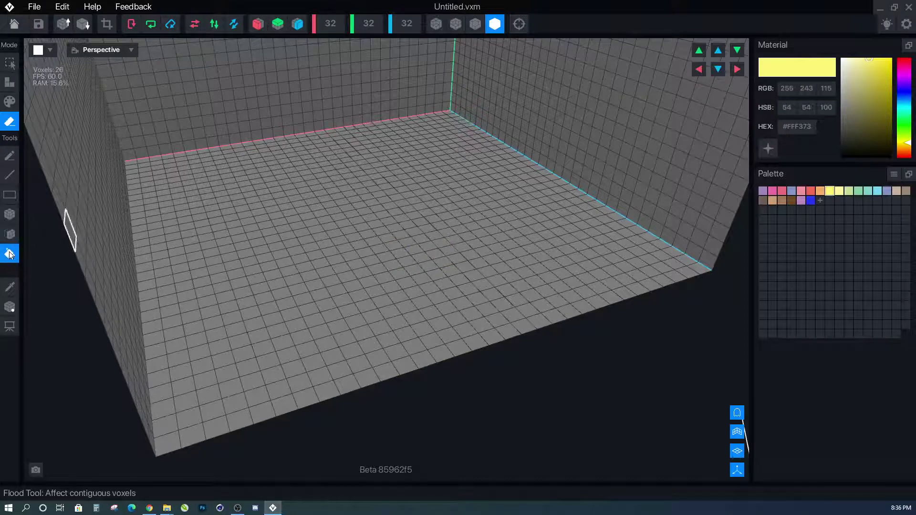
- Review the Select, Paint and Erase modes and the Pen, Line, Box, Face, Flood and color picker tools one by one
left_click(10, 63)
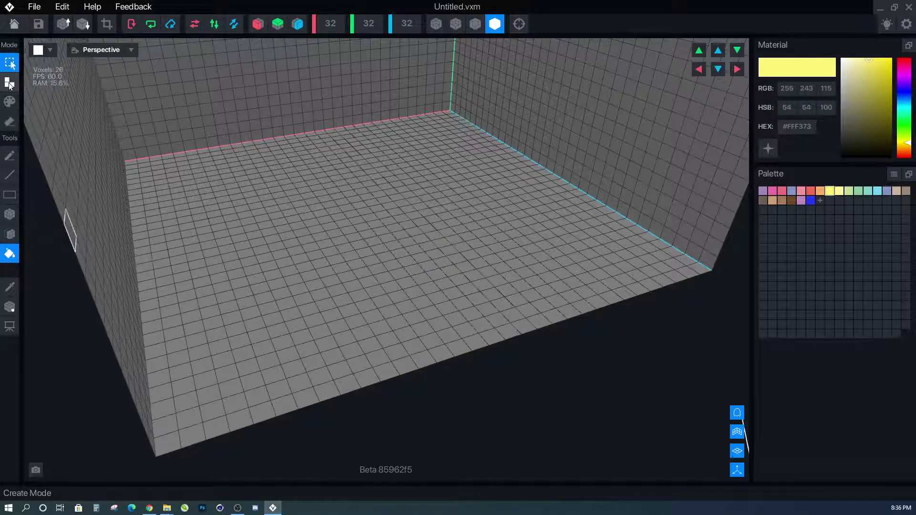
left_click(9, 102)
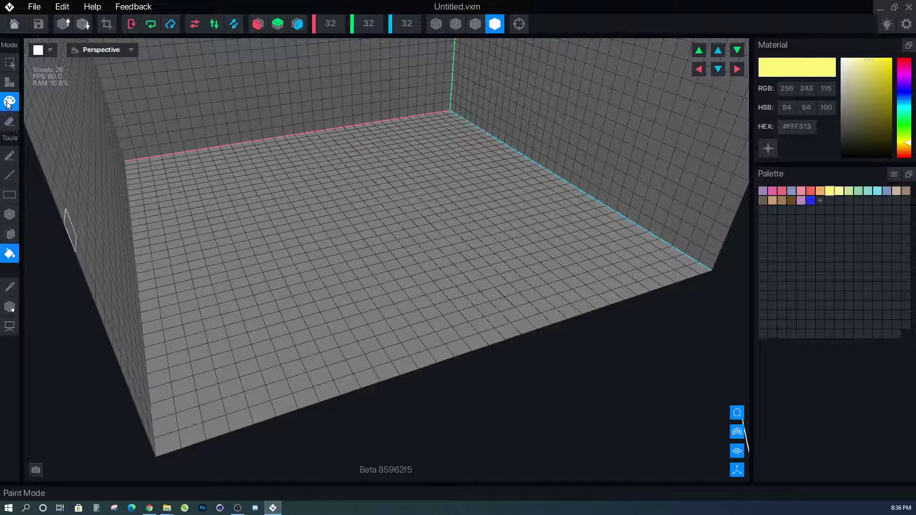
left_click(11, 158)
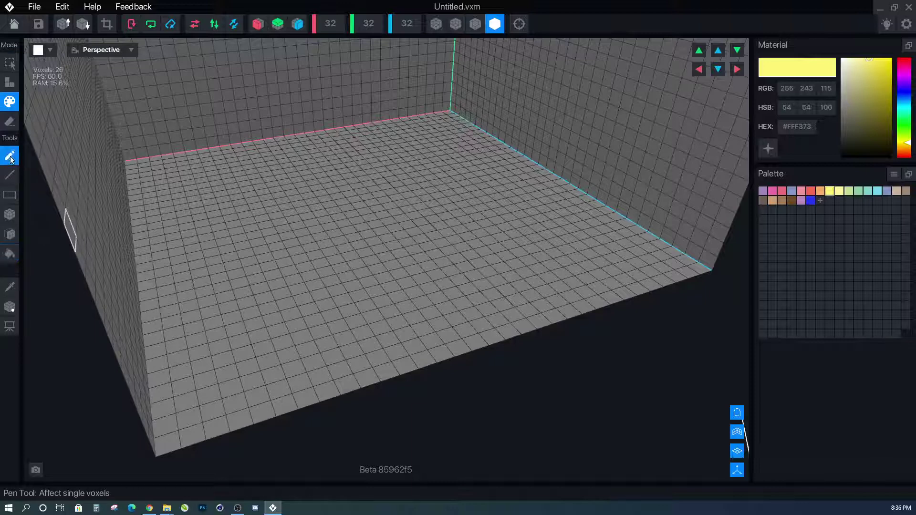
left_click(10, 175)
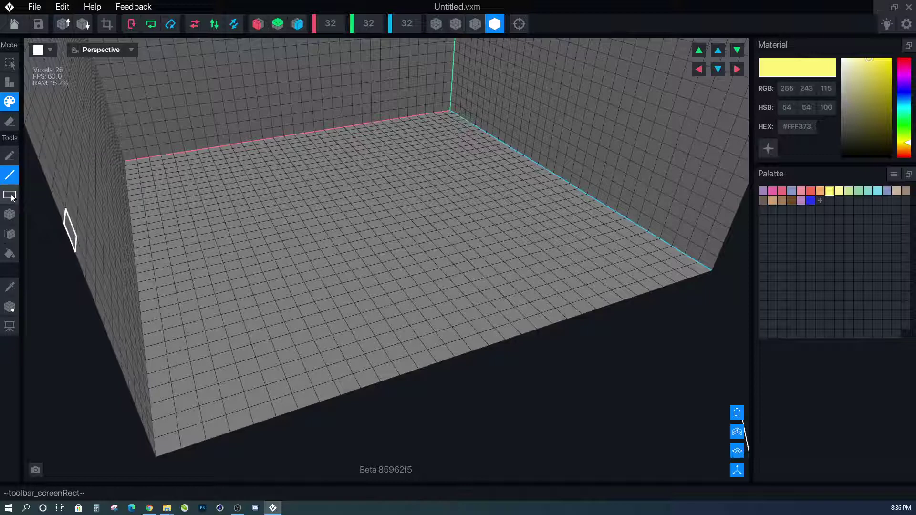
left_click(10, 215)
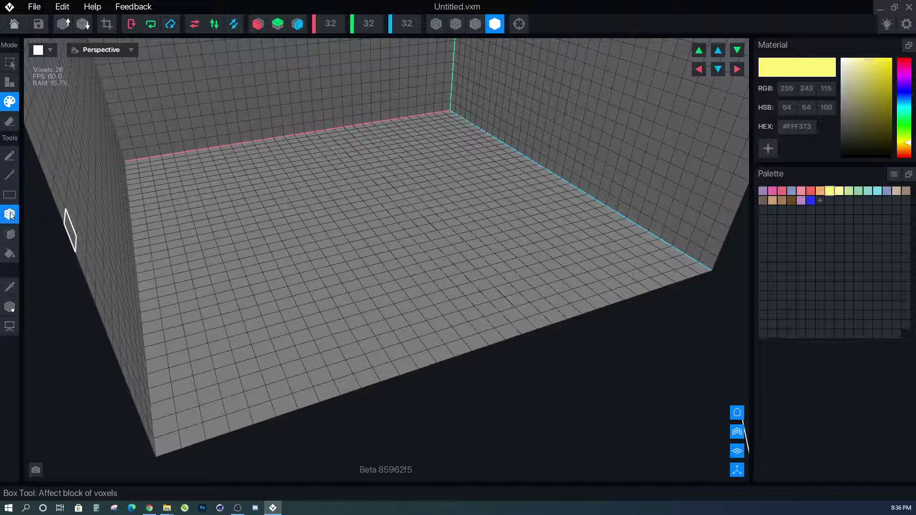
left_click(11, 234)
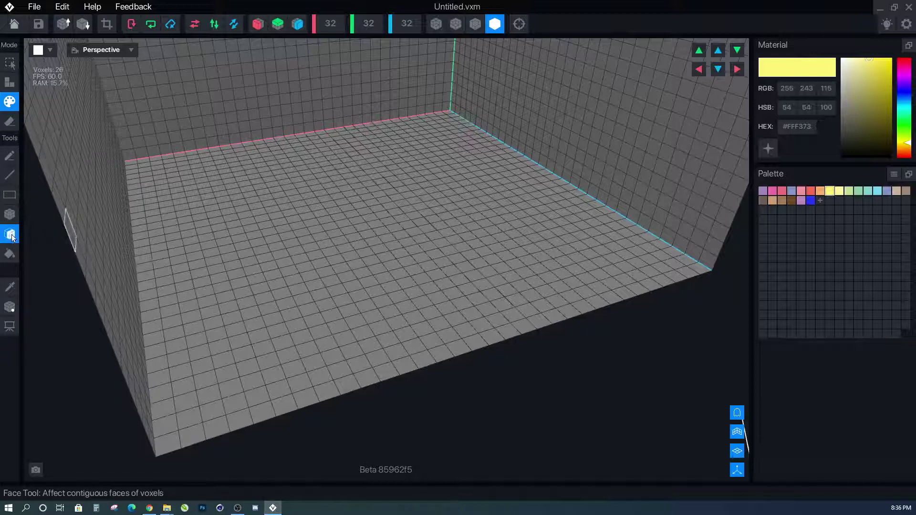
left_click(10, 253)
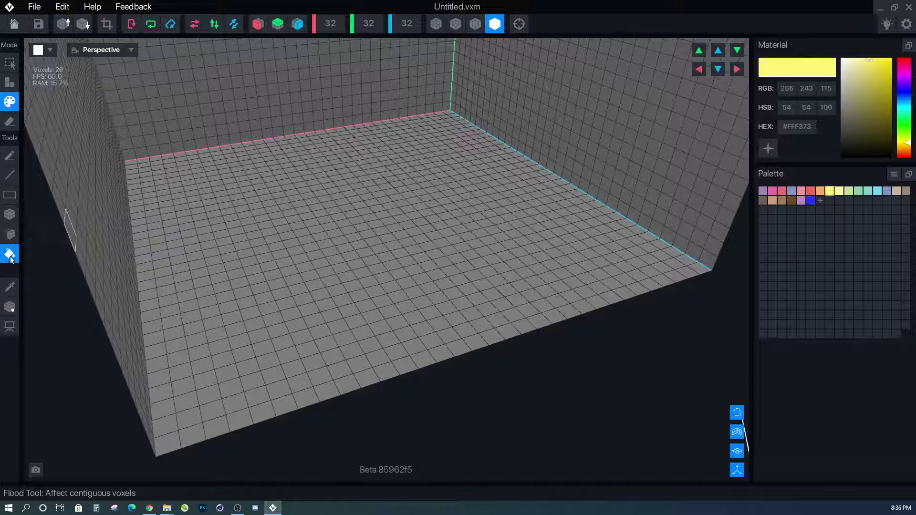
left_click(16, 289)
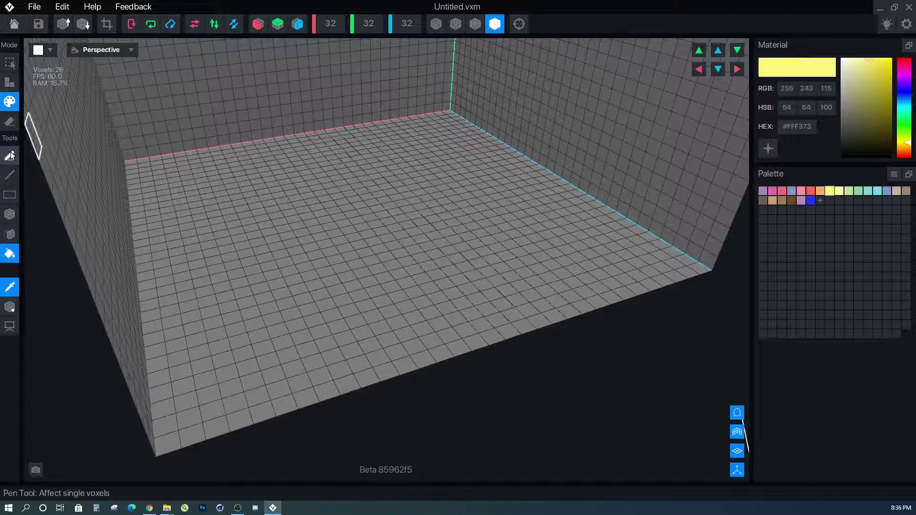
left_click(10, 123)
- Build a long, flat yellow #FFF373 slab on the empty floor with the Box tool in Create mode
left_click(10, 82)
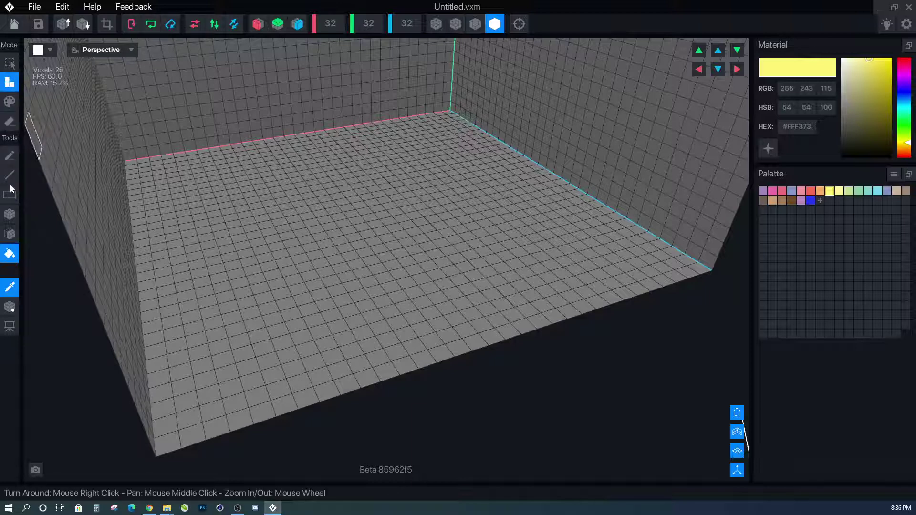
left_click(10, 156)
left_click(9, 214)
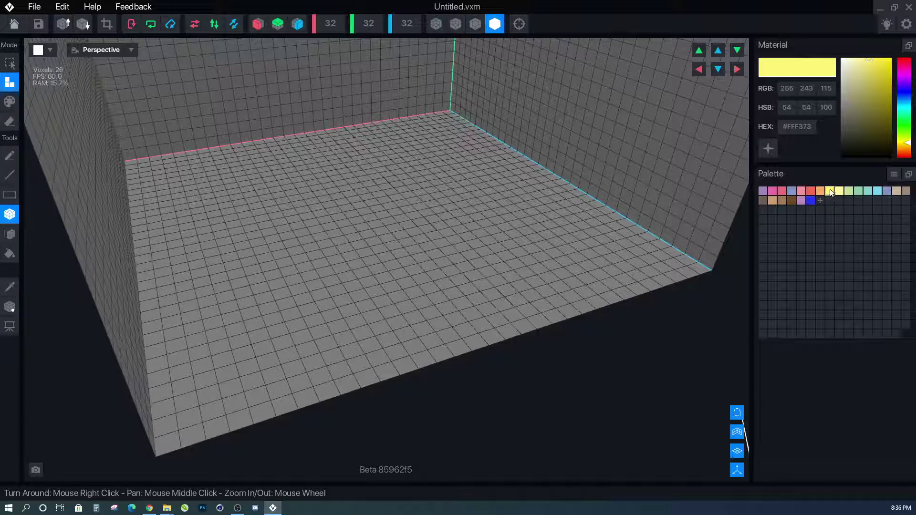
left_click_drag(228, 192, 281, 283)
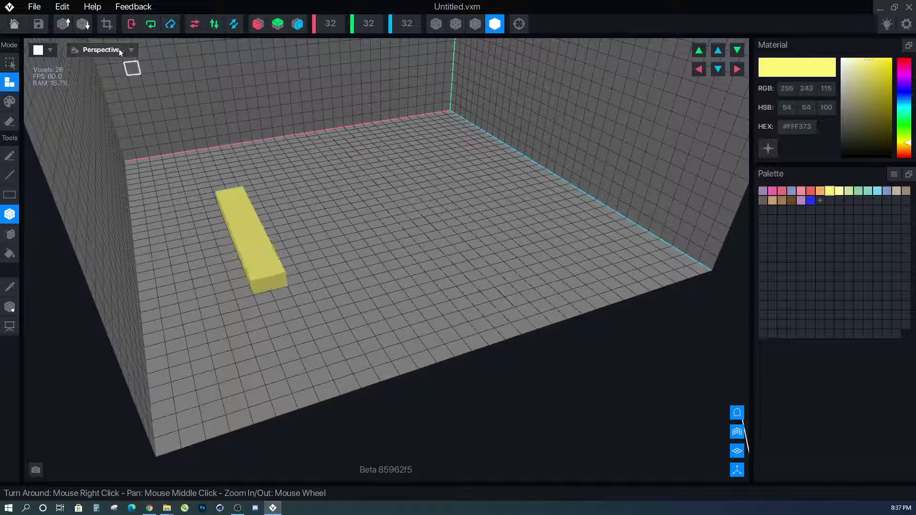
- Rotate the yellow slab around the X axis in 90-degree turns until it stands upright
left_click(133, 27)
right_click_drag(186, 139, 218, 142)
left_click(137, 26)
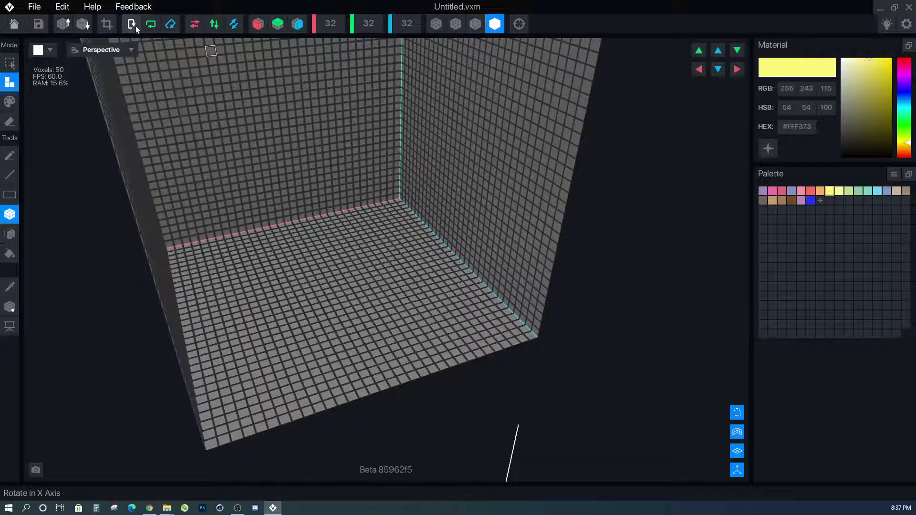
left_click(137, 26)
scroll(233, 108, "up", 1)
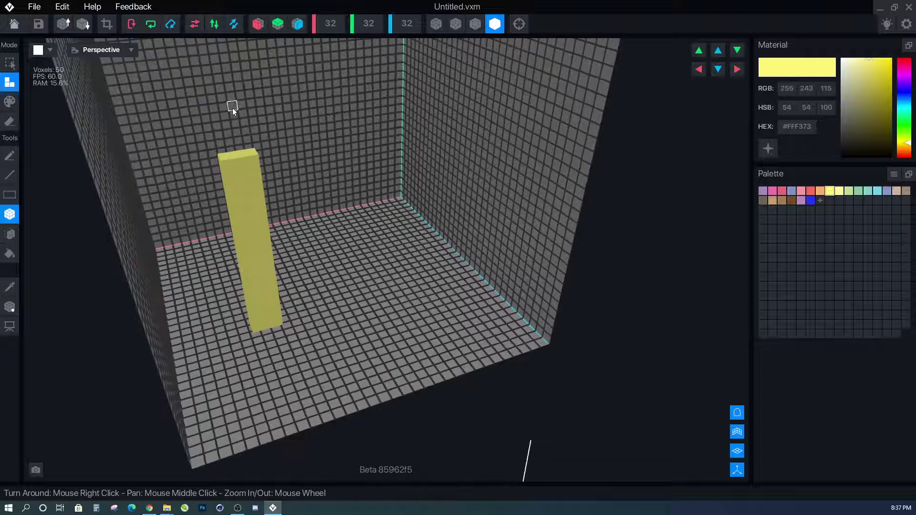
- Flip the upright yellow slab back and forth along the X axis, leaving it beside the right-hand wall
left_click(195, 25)
left_click(195, 25)
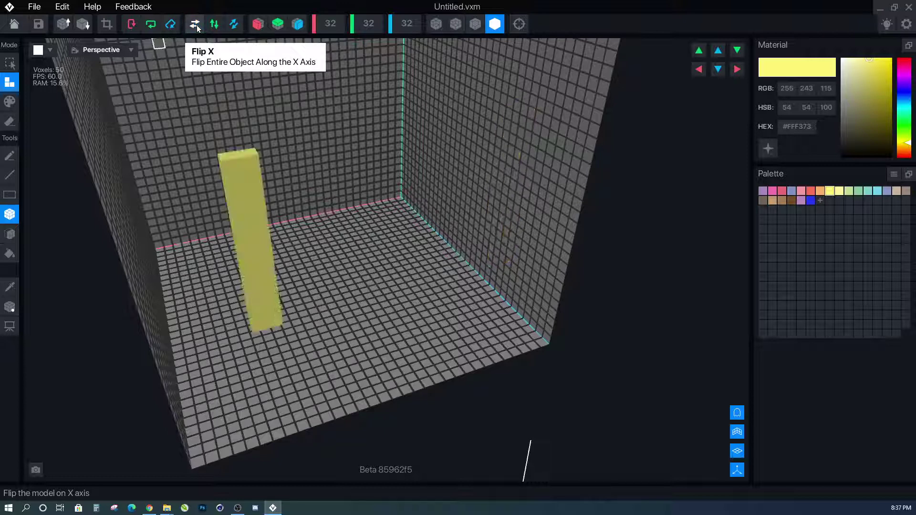
left_click(195, 25)
left_click(196, 24)
left_click(195, 25)
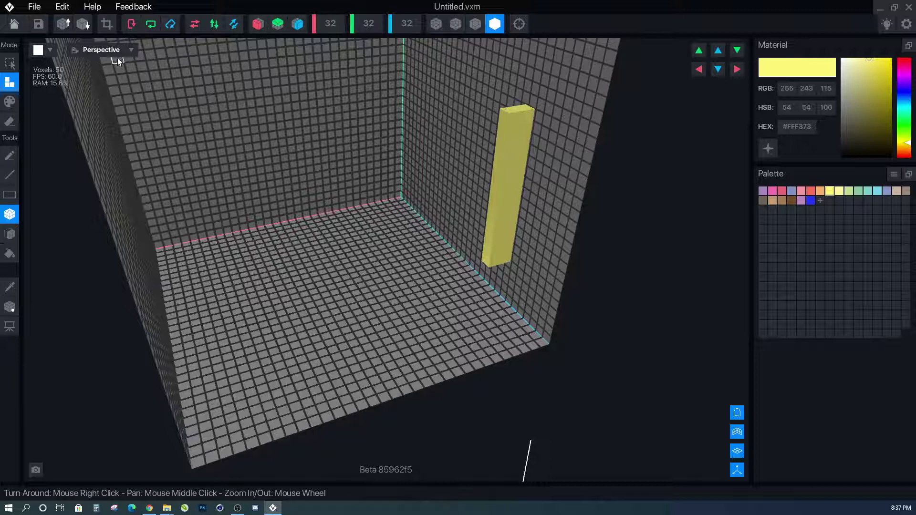
- Show the pivot and rotate the yellow slab around the X and Y axes in 90-degree turns until it lies across the front of the floor
left_click(10, 307)
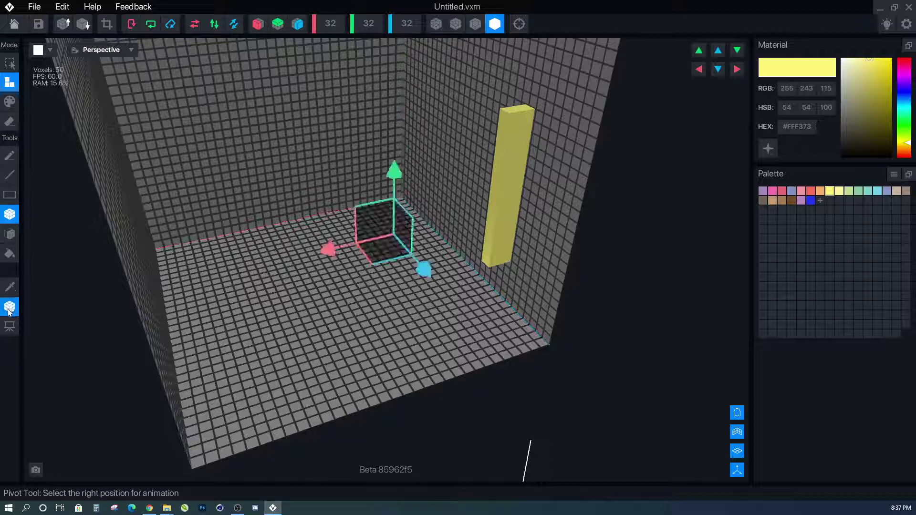
left_click(138, 26)
left_click(137, 26)
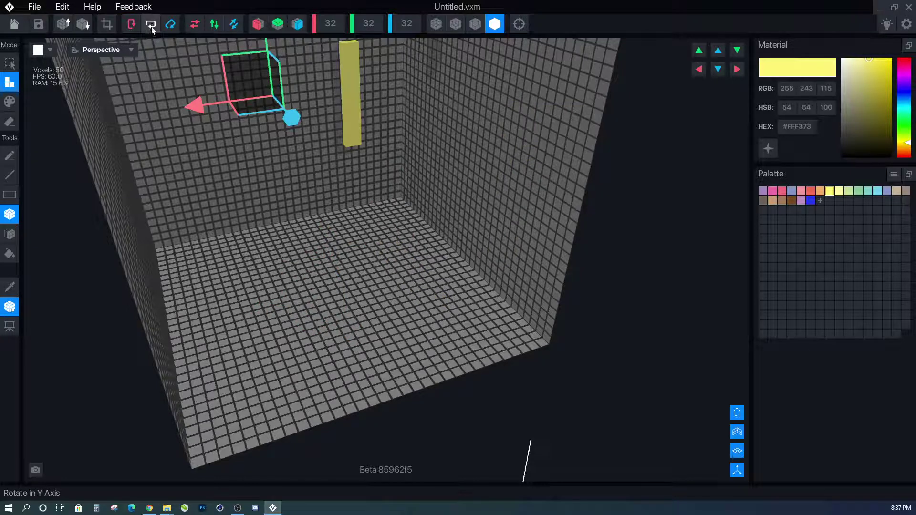
left_click(151, 25)
left_click(151, 24)
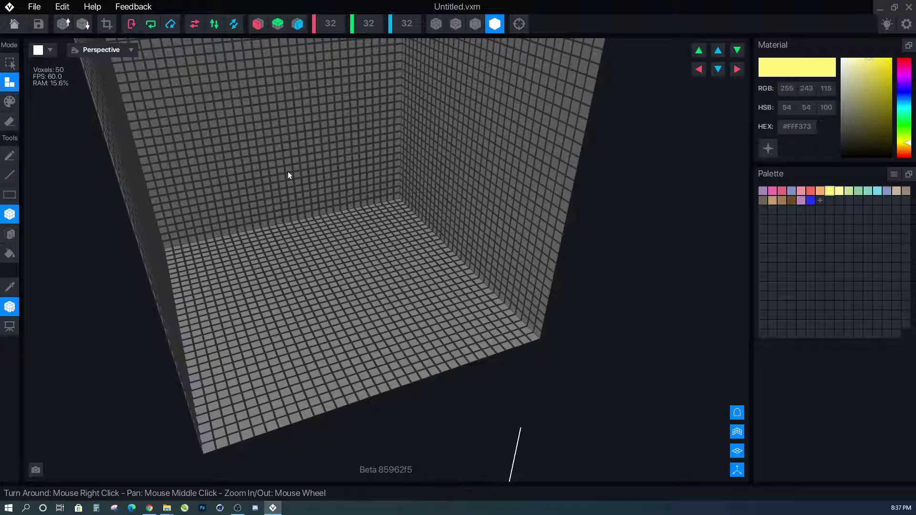
left_click(137, 25)
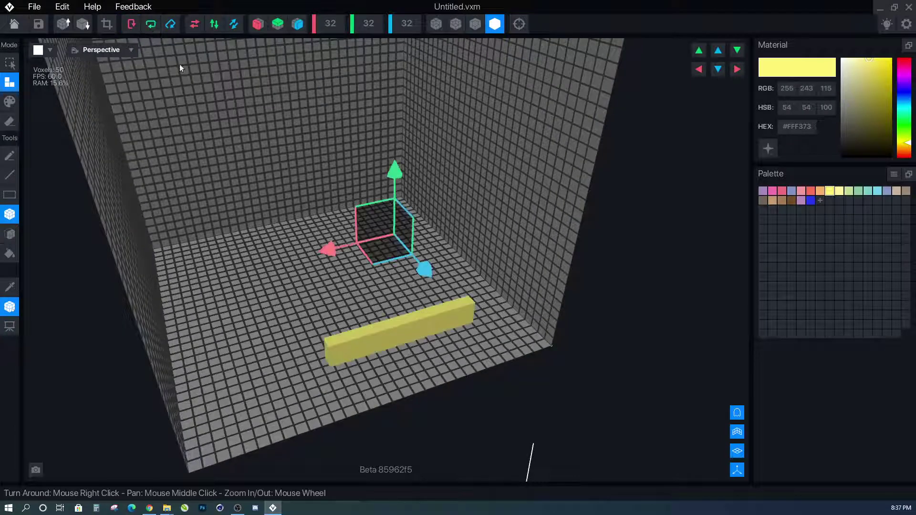
left_click(134, 23)
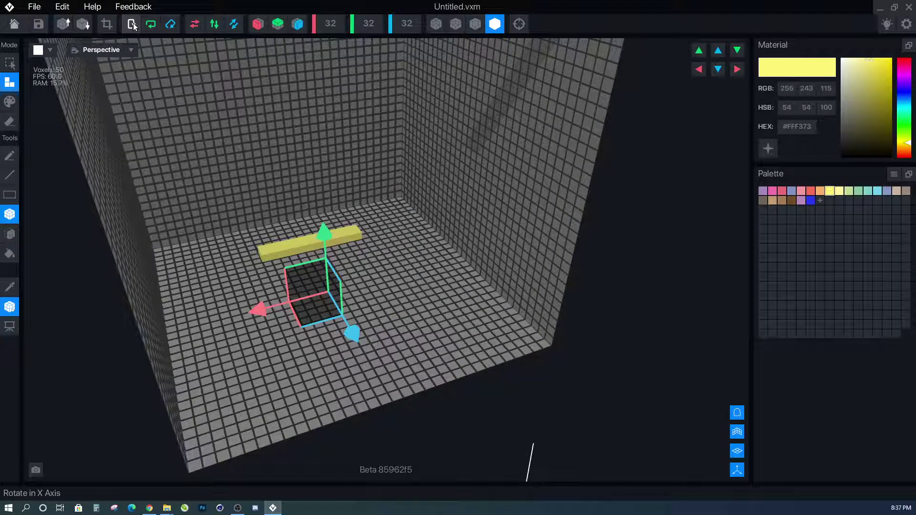
left_click(133, 25)
left_click(134, 26)
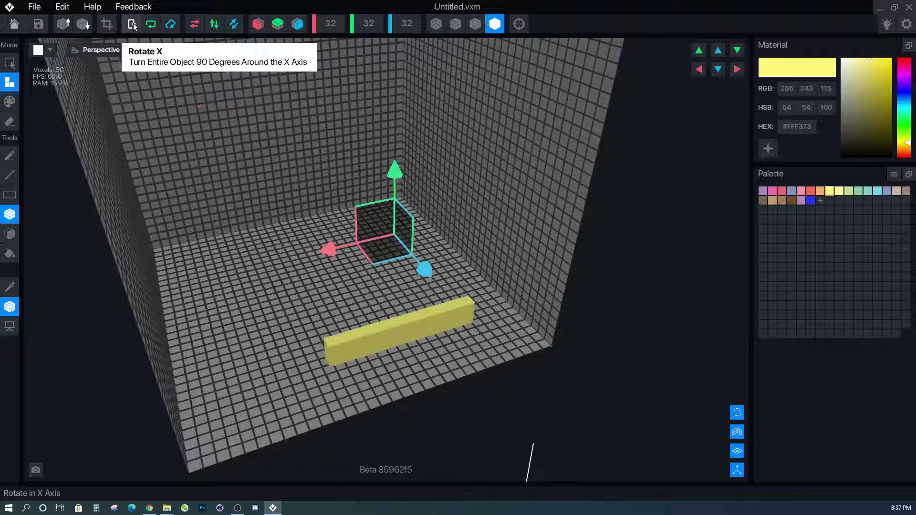
- Flip the horizontal yellow bar repeatedly along the X axis, leaving it in its flipped position farther from the right-hand wall
left_click(192, 26)
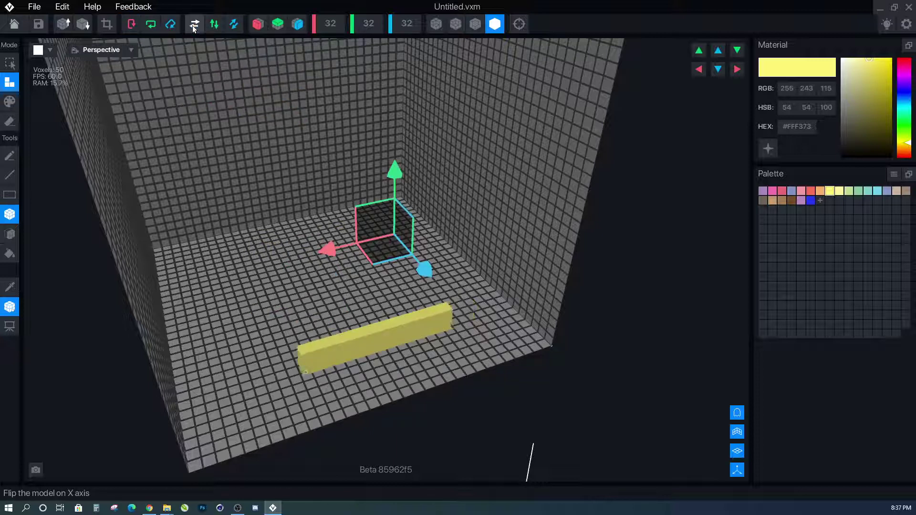
left_click(193, 26)
left_click(193, 26)
left_click(194, 25)
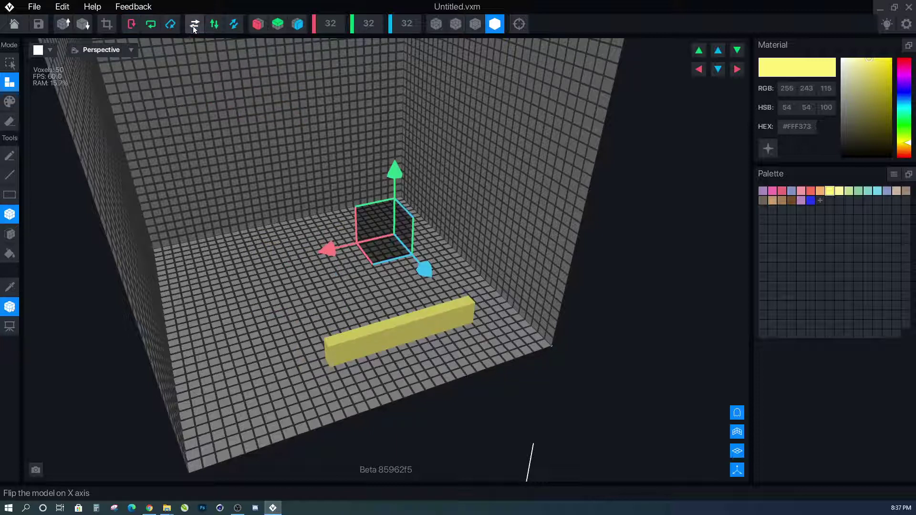
left_click(193, 26)
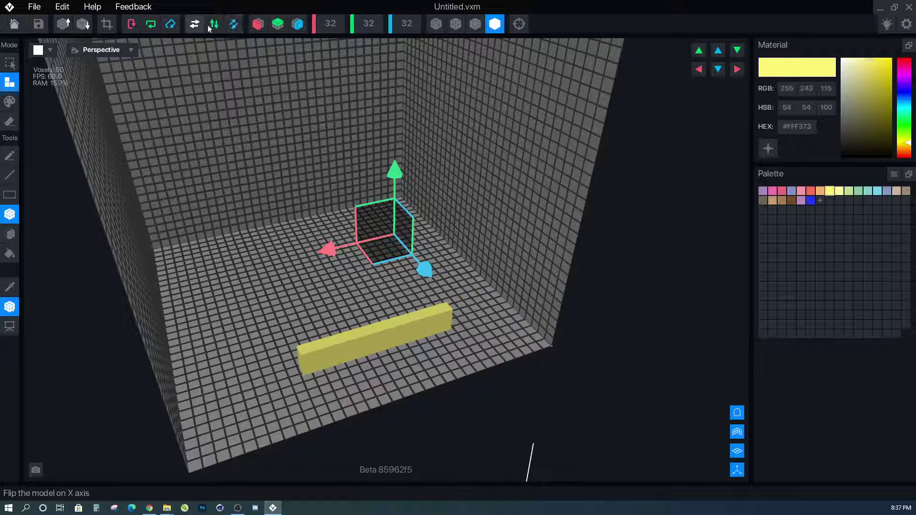
- Turn on mirroring along the X axis and view the mirror plane crossing the yellow bar
left_click(258, 25)
right_click_drag(286, 179, 260, 31)
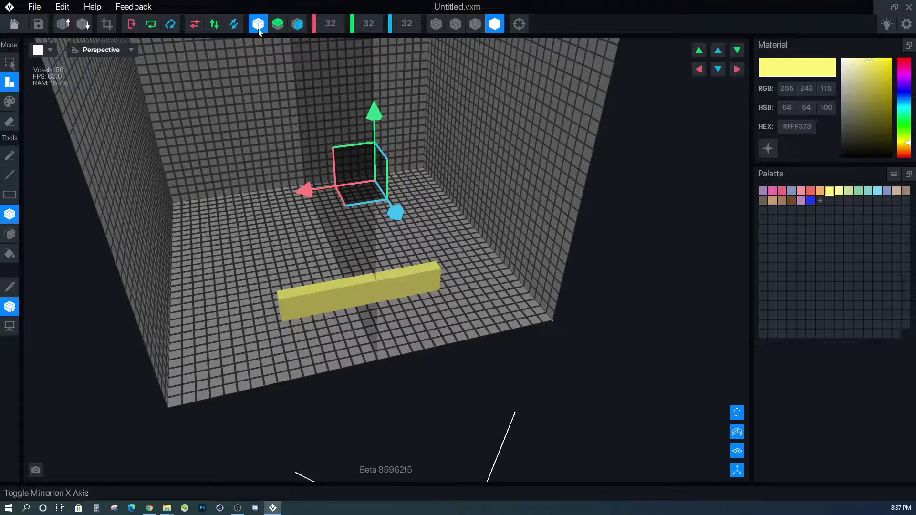
mouse_move(310, 220)
right_mouse_down()
mouse_move(325, 248)
mouse_move(306, 234)
right_mouse_up()
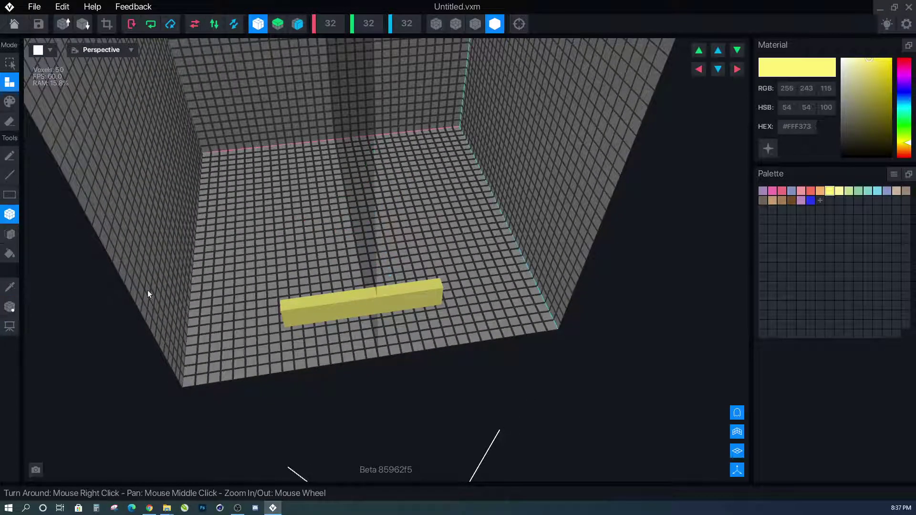
- Draw a mirrored pair of flat yellow slabs on the floor behind the bar, and turn X-axis mirroring off
left_click_drag(424, 185, 408, 208)
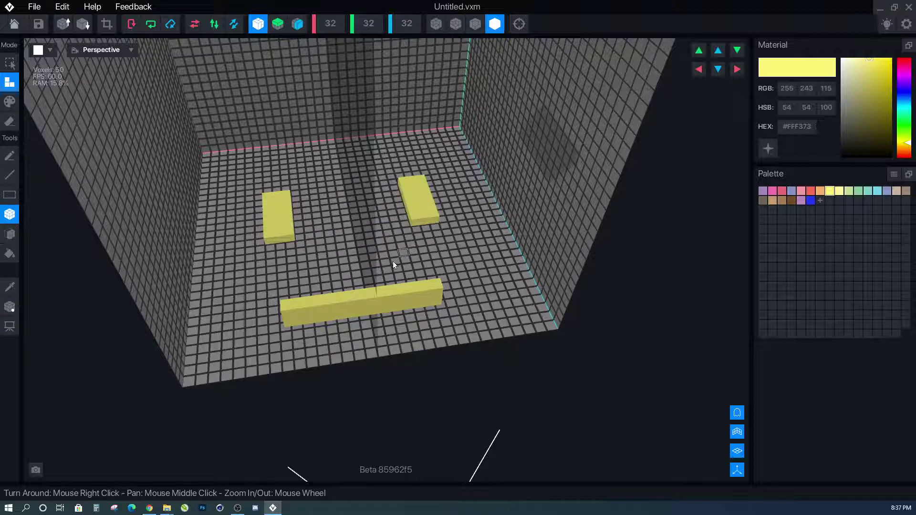
mouse_move(391, 263)
right_mouse_down()
mouse_move(377, 257)
mouse_move(400, 283)
right_mouse_up()
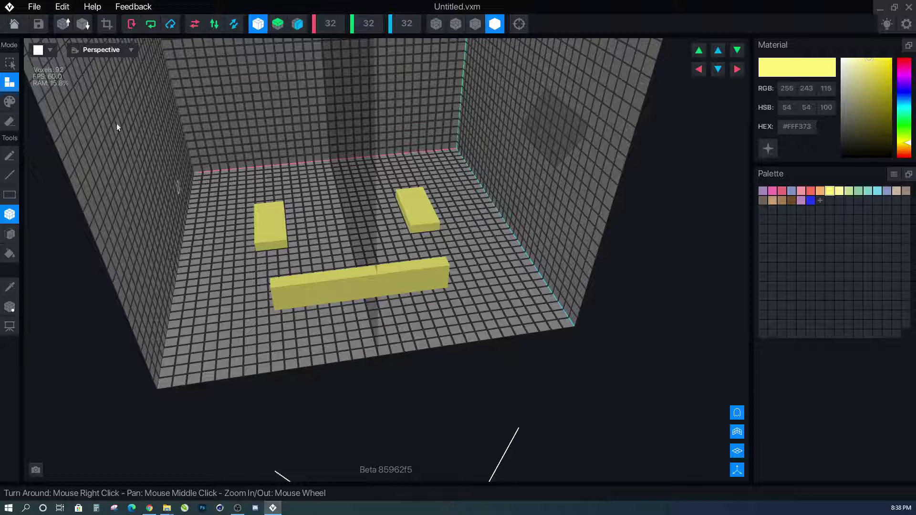
left_click(258, 24)
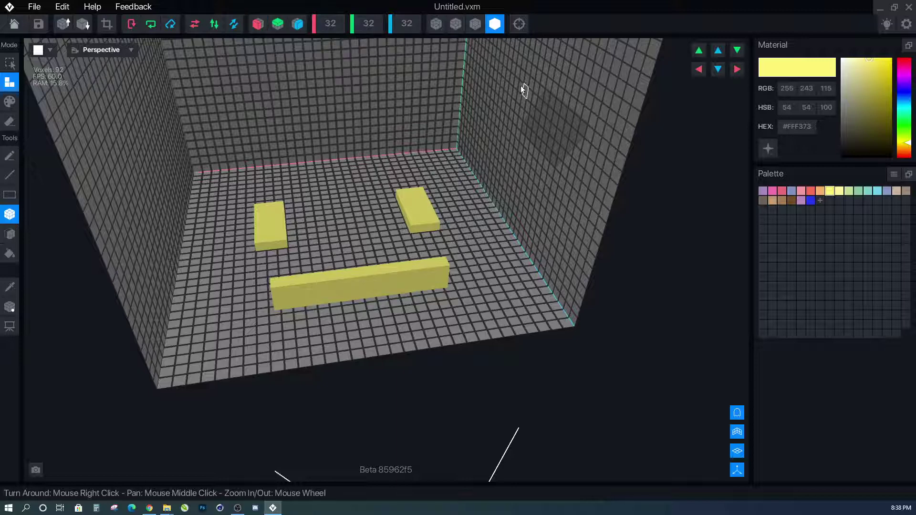
- Show every voxel's edges and stack yellow layers on the bar, 5 and 3 voxels long at one end and 4, 3 and 2 at the other
scroll(269, 227, "up", 5)
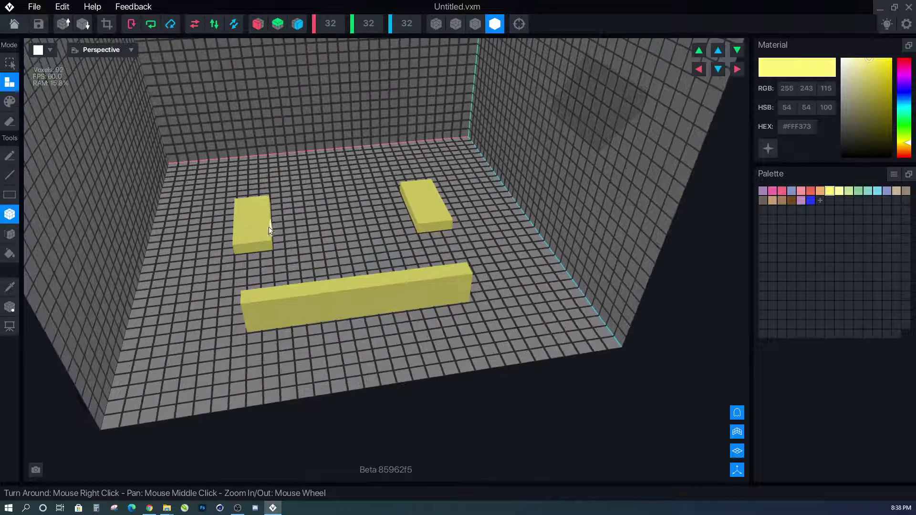
scroll(282, 298, "up", 2)
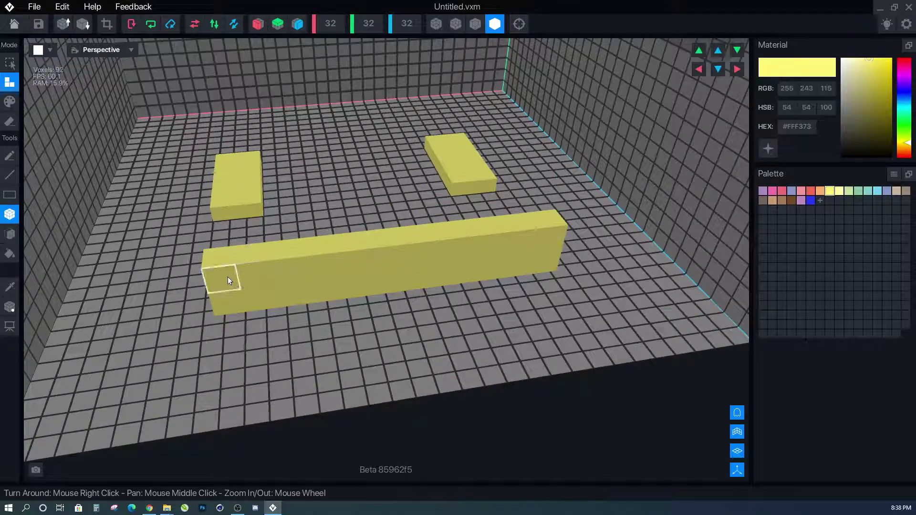
left_click(436, 24)
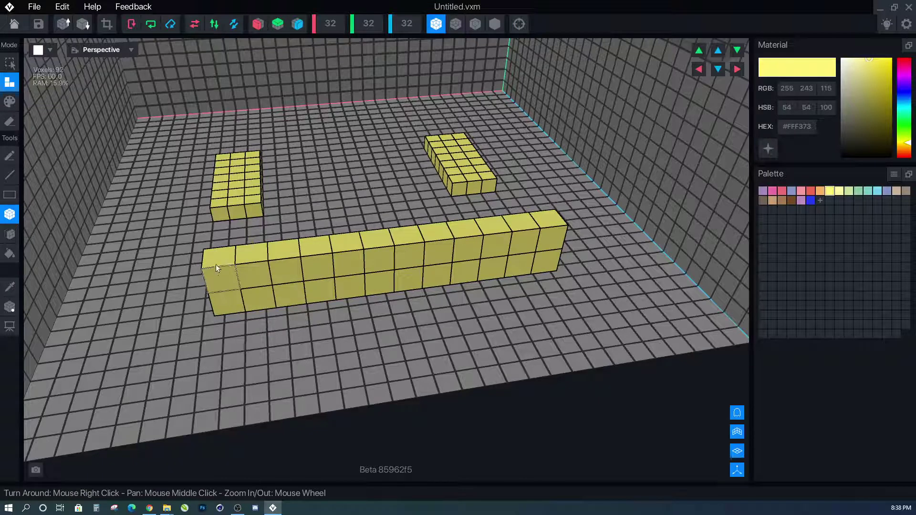
left_click_drag(218, 253, 358, 233)
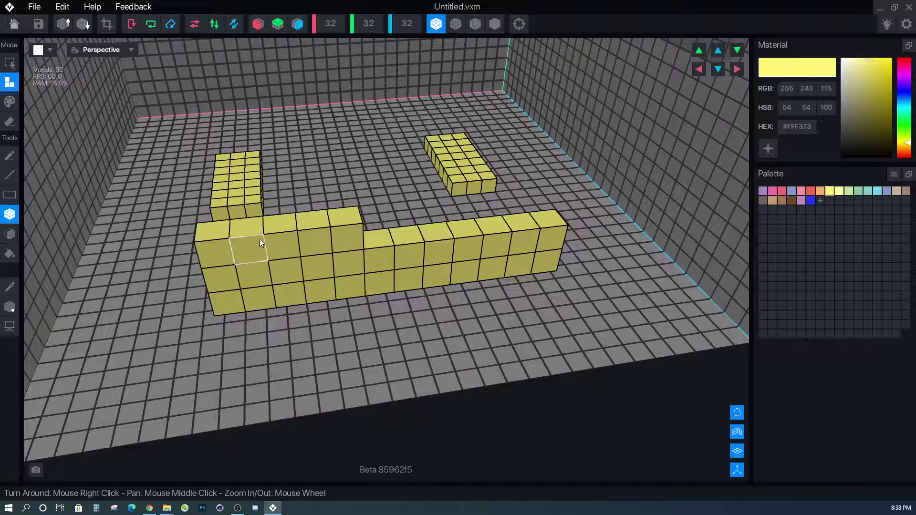
left_click_drag(219, 225, 284, 220)
right_click_drag(305, 265, 286, 291)
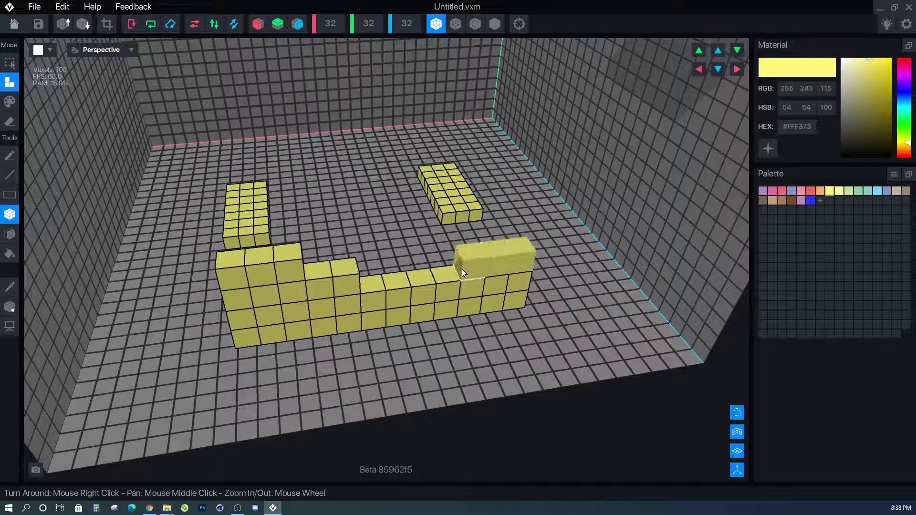
left_click_drag(462, 273, 499, 225)
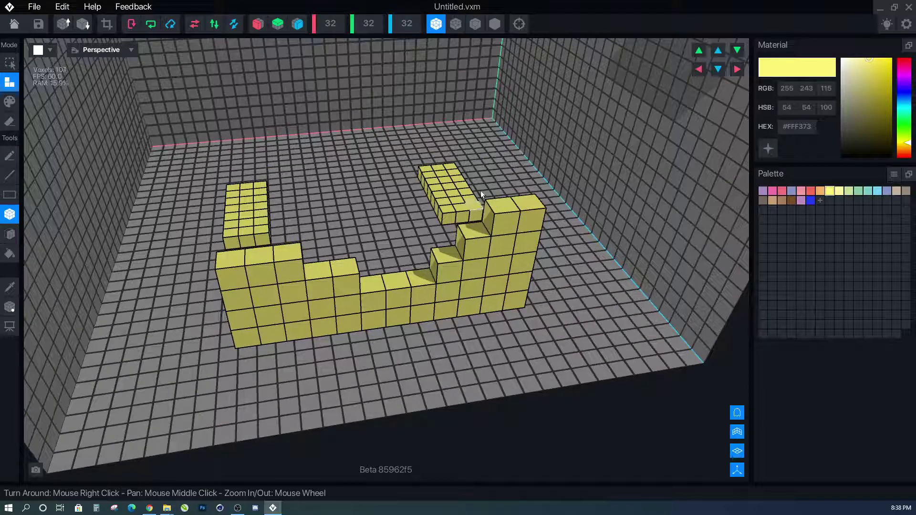
- Compare the remaining edge display styles, including Nice Edges, on the stepped bar, ending with the style that draws no edges
left_click(456, 25)
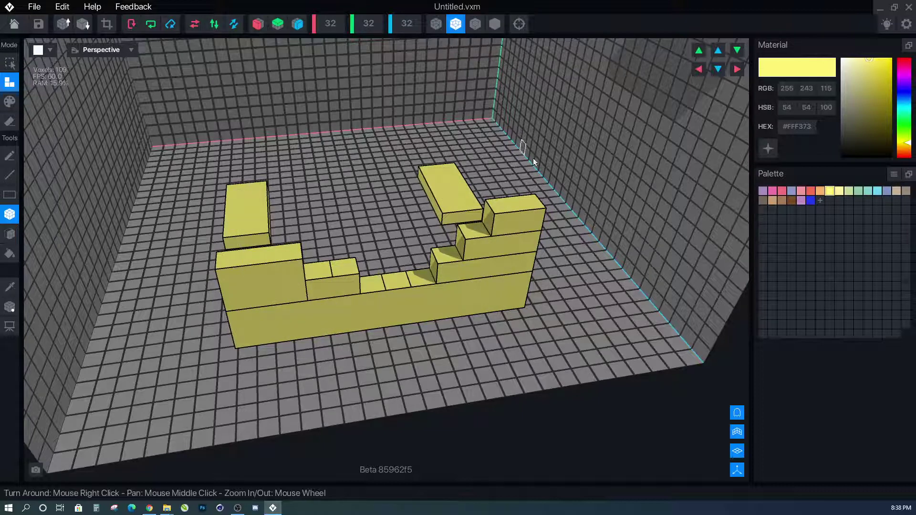
left_click(474, 24)
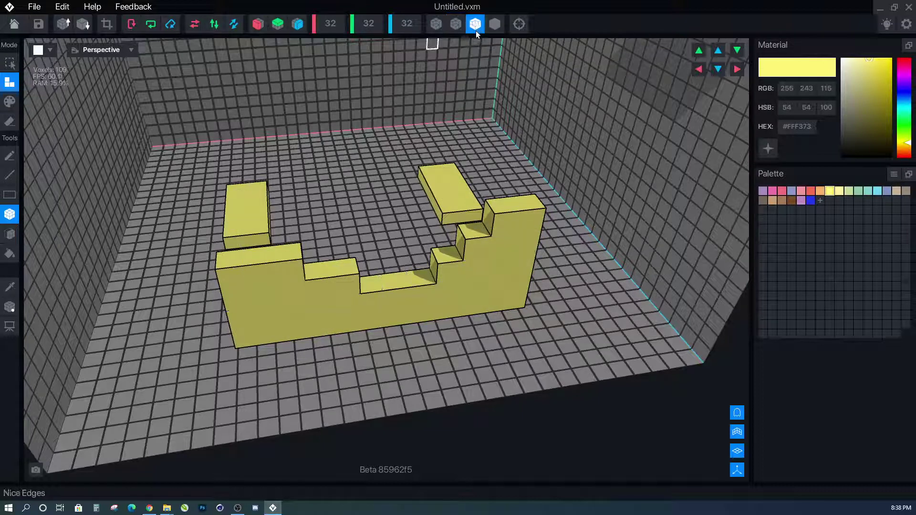
left_click(494, 23)
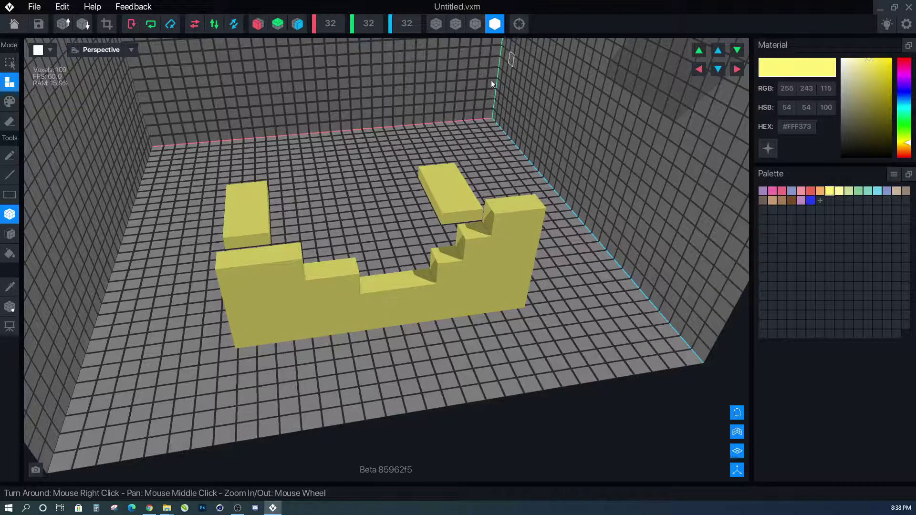
- Double the model's size repeatedly until the volume is 256 voxels in each dimension
right_click_drag(256, 185, 136, 240)
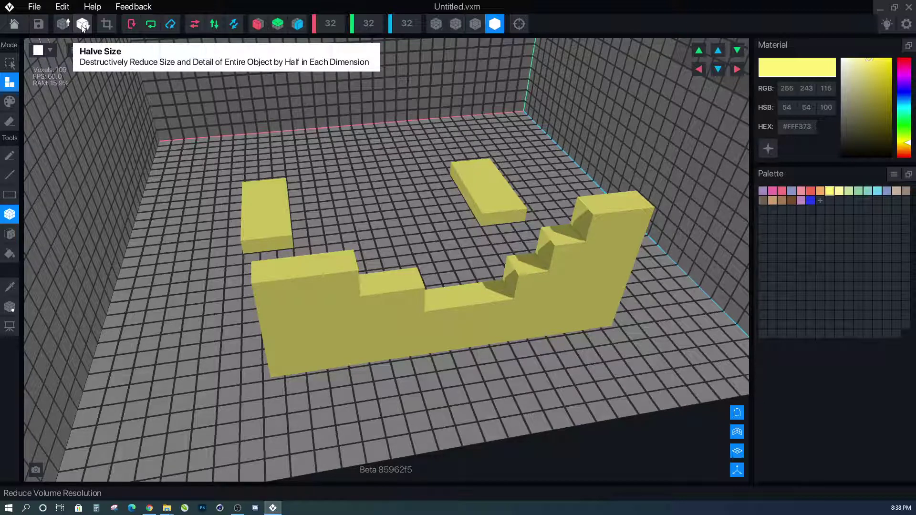
scroll(179, 354, "up", 5)
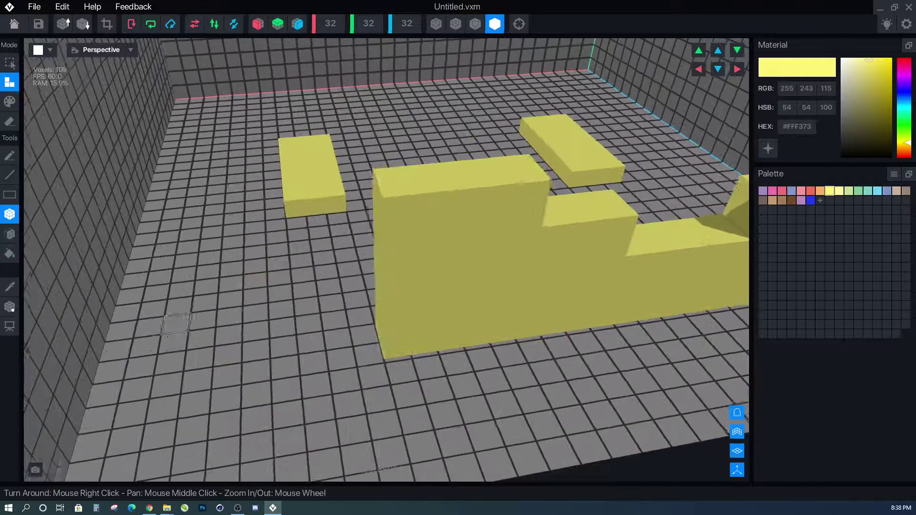
left_click(63, 25)
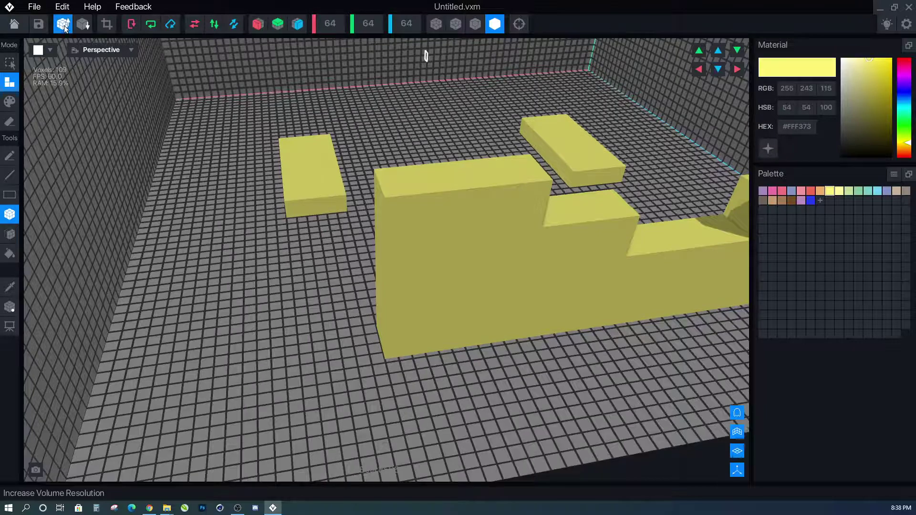
left_click(64, 25)
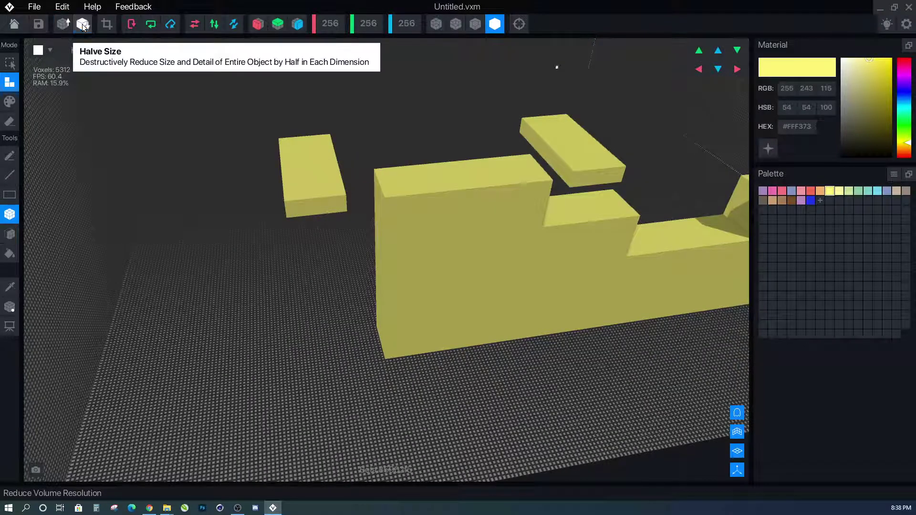
- Halve the model's size repeatedly until the volume is down to 4 voxels in each dimension
left_click(83, 25)
left_click(83, 26)
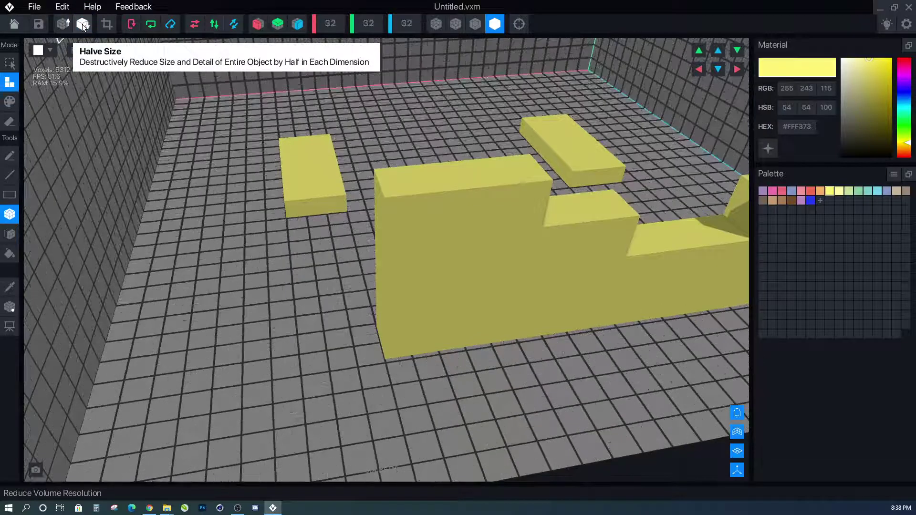
left_click(83, 26)
left_click(83, 25)
scroll(219, 228, "down", 5)
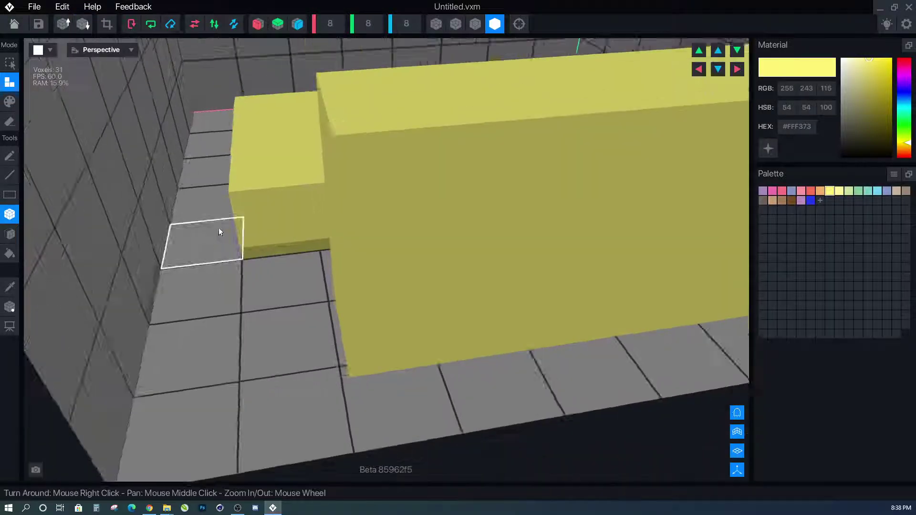
right_click_drag(256, 210, 407, 166)
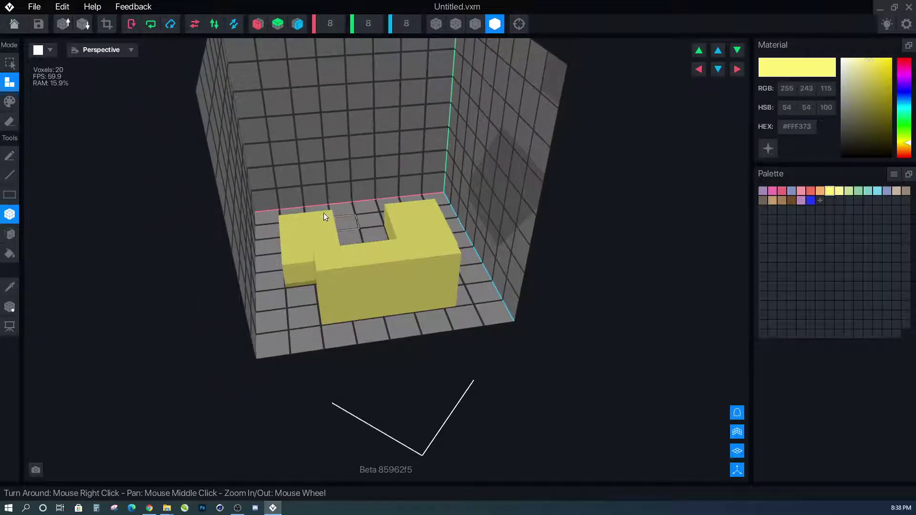
left_click(83, 24)
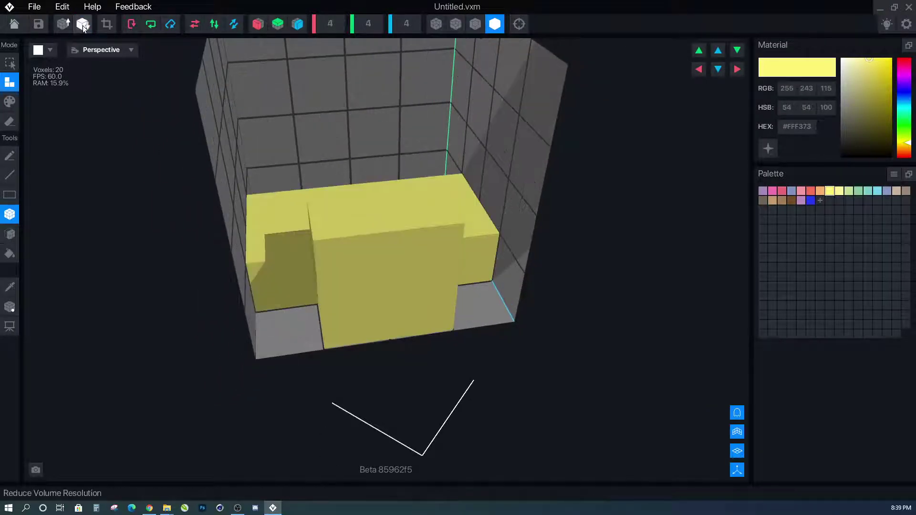
- Double the reduced model's size repeatedly until the volume is 128 voxels in each dimension
left_click(68, 24)
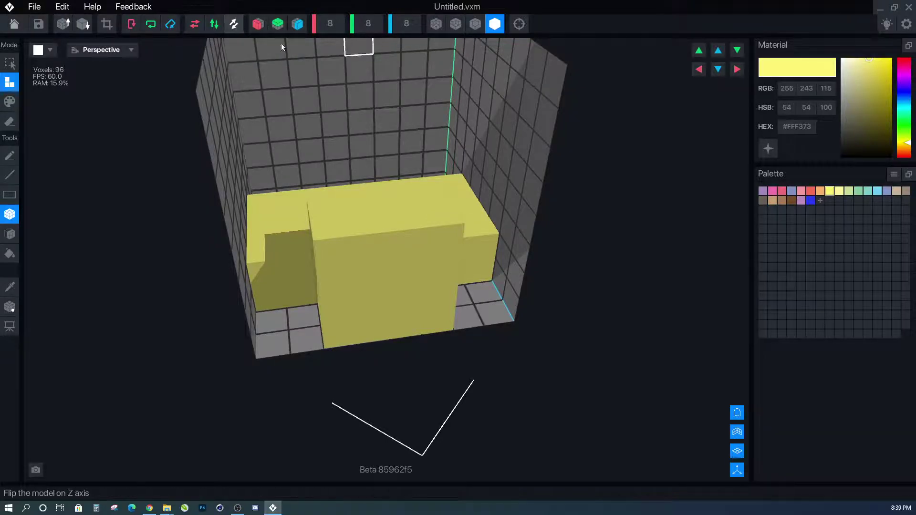
left_click(59, 25)
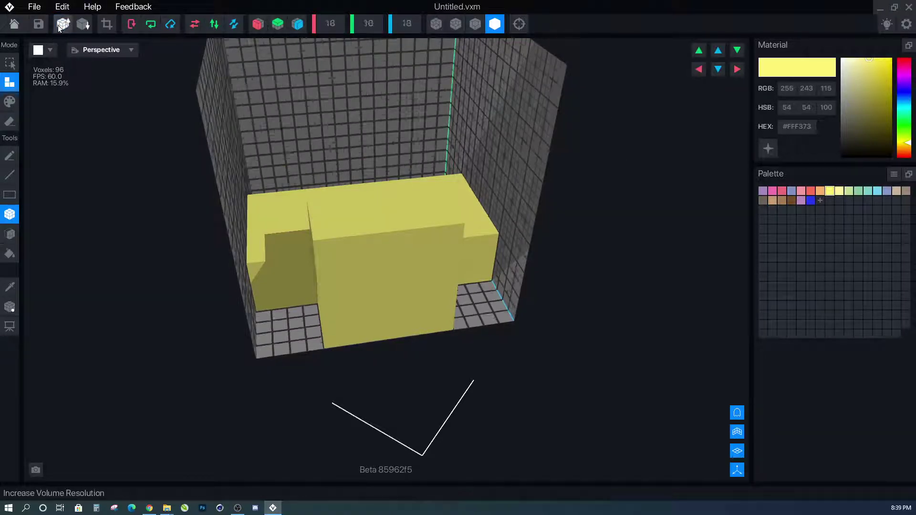
left_click(58, 25)
left_click(58, 25)
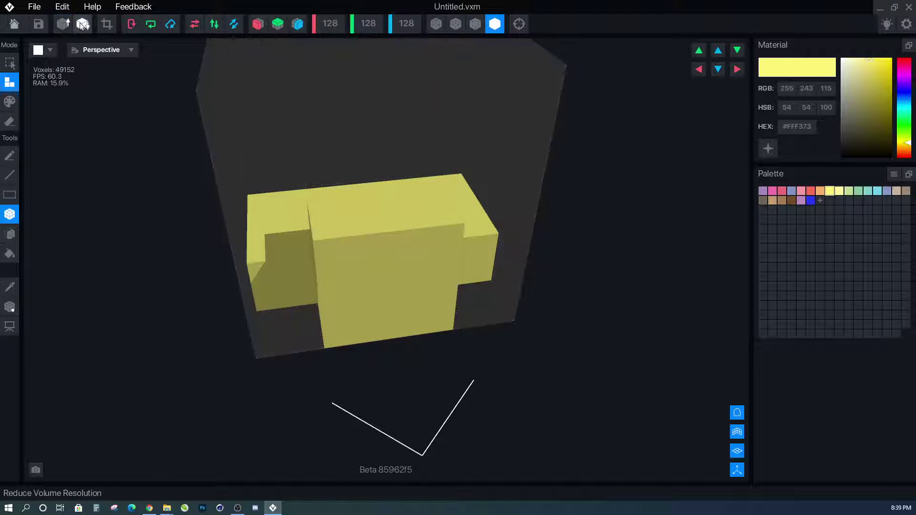
- Halve the model's size until the volume is 16 voxels per side, and view the blocky shape from another side
left_click(82, 25)
left_click(82, 25)
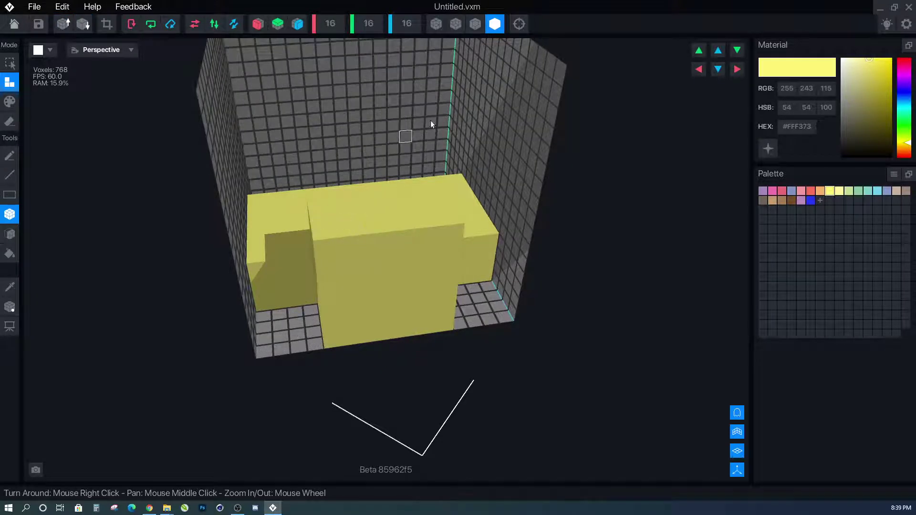
right_click_drag(390, 144, 339, 42)
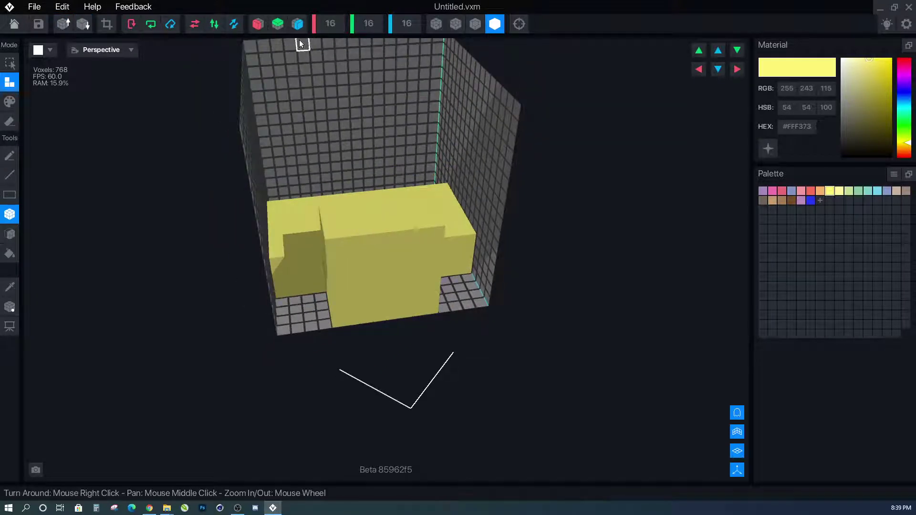
right_click_drag(365, 125, 362, 189)
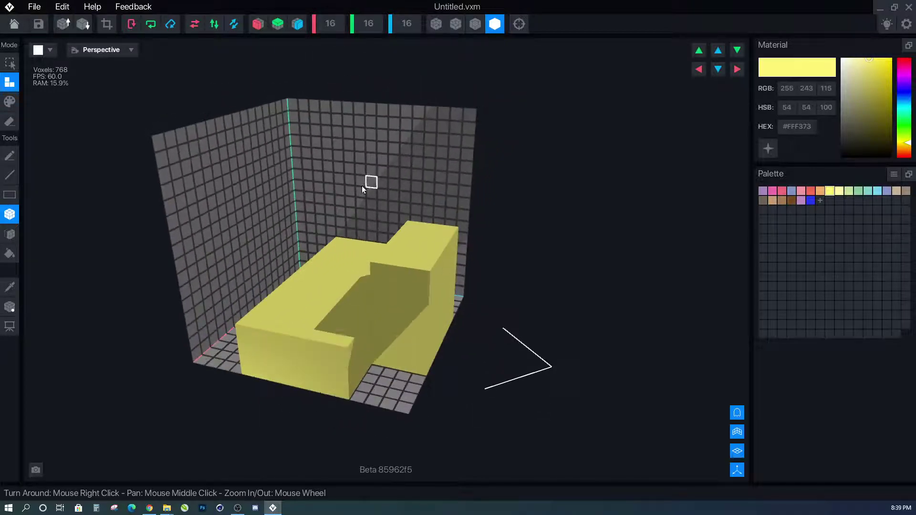
- Set the volume's X, Y and Z dimensions to 32 voxels each
left_click(339, 28)
type("32")
key("Return")
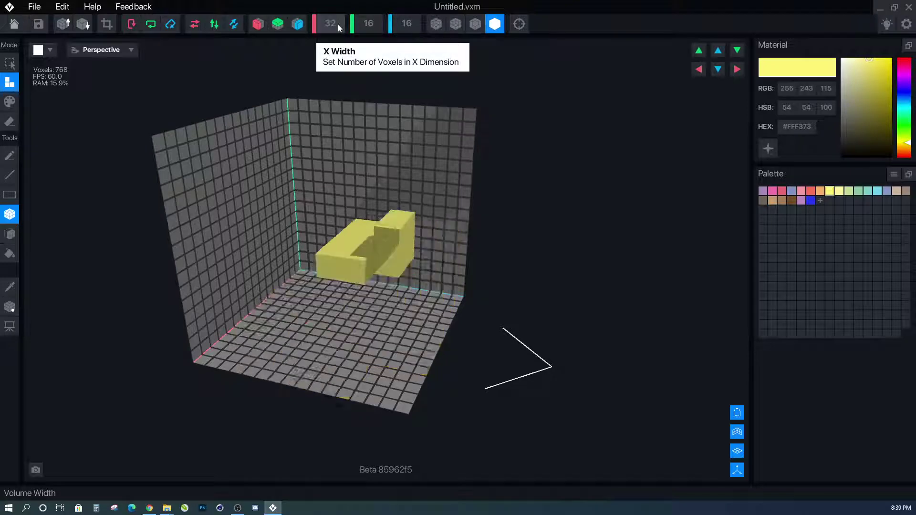
left_click(378, 23)
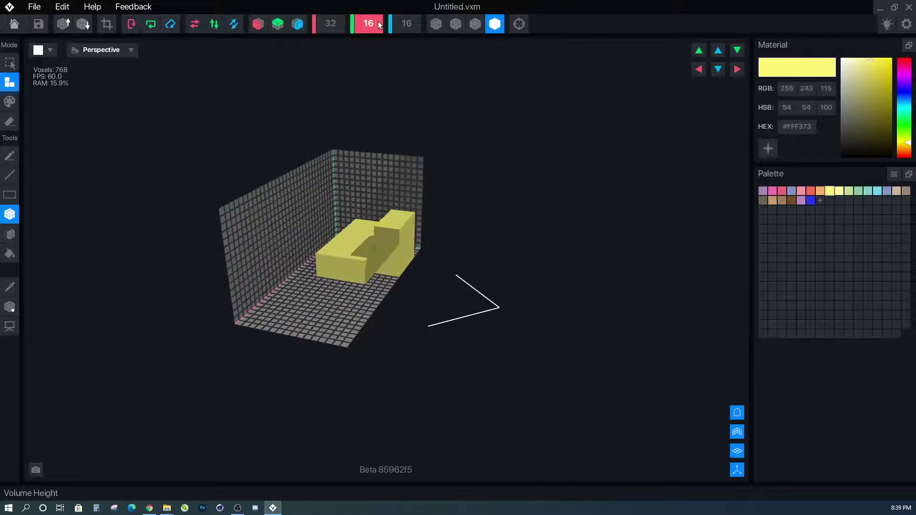
type("32")
key("Return")
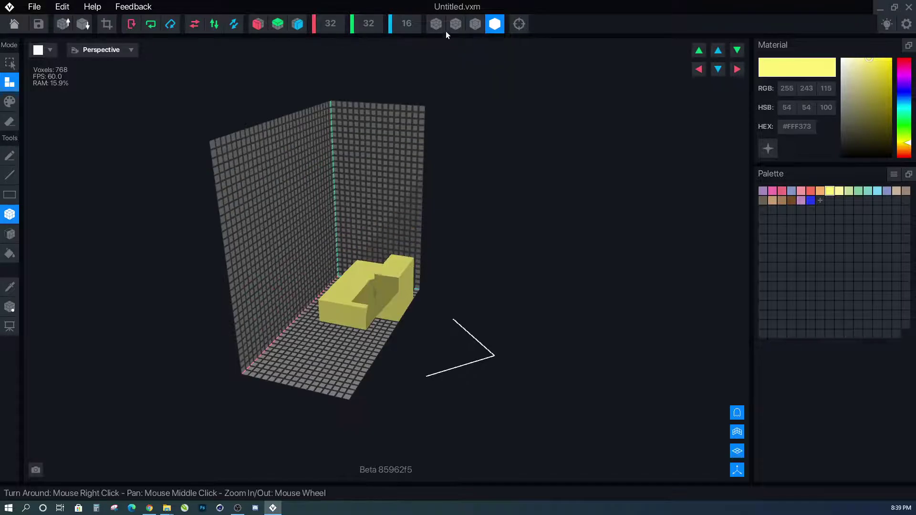
left_click(410, 24)
type("32")
scroll(250, 205, "up", 4)
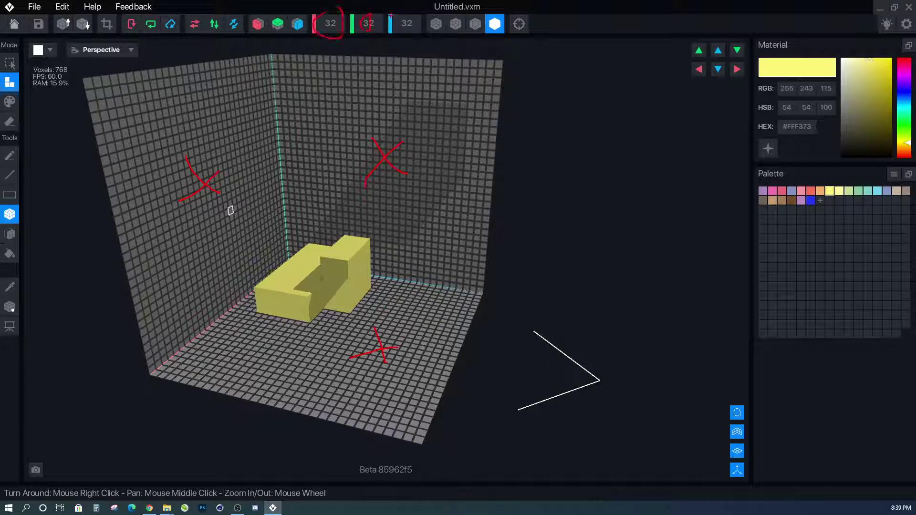
- Scroll the yellow model along the X axis within the volume, first left and then several voxels right
scroll(372, 260, "up", 3)
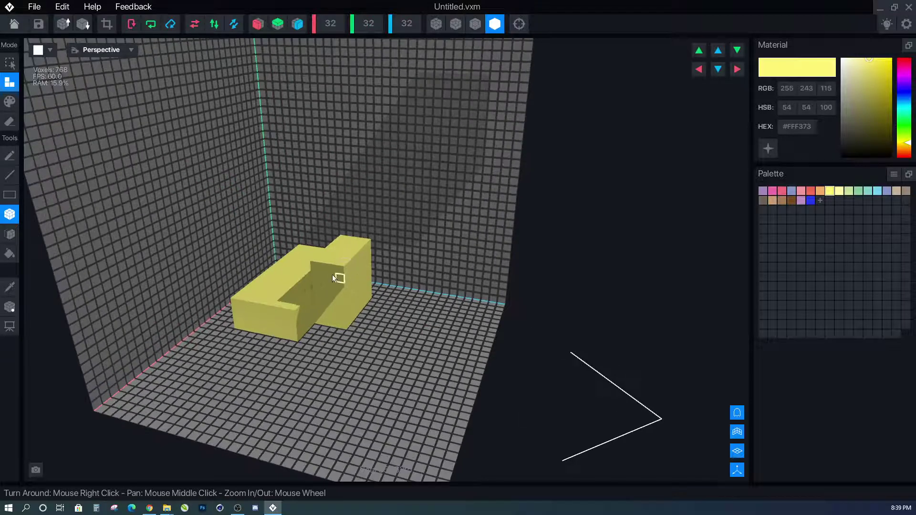
right_click_drag(422, 268, 453, 225)
left_click(699, 70)
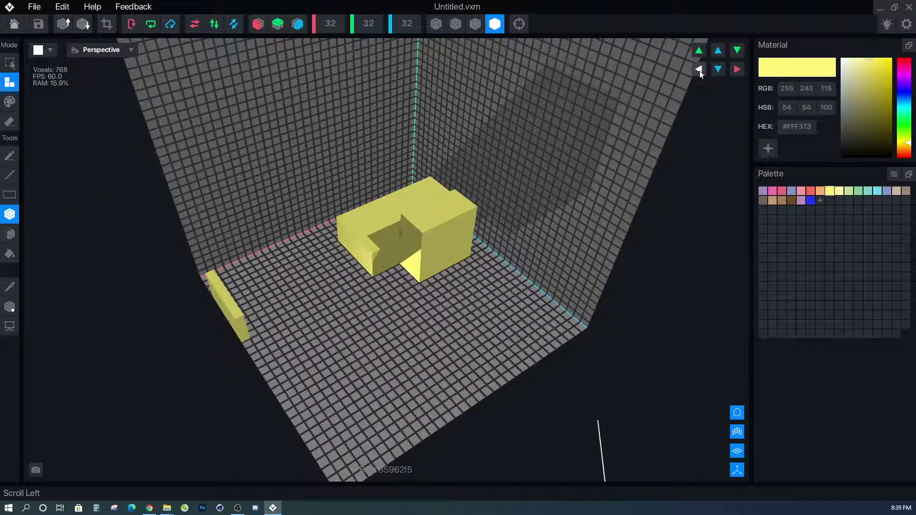
left_click(700, 70)
left_click(737, 71)
left_click(736, 70)
left_click(736, 70)
left_click(737, 70)
left_click(737, 70)
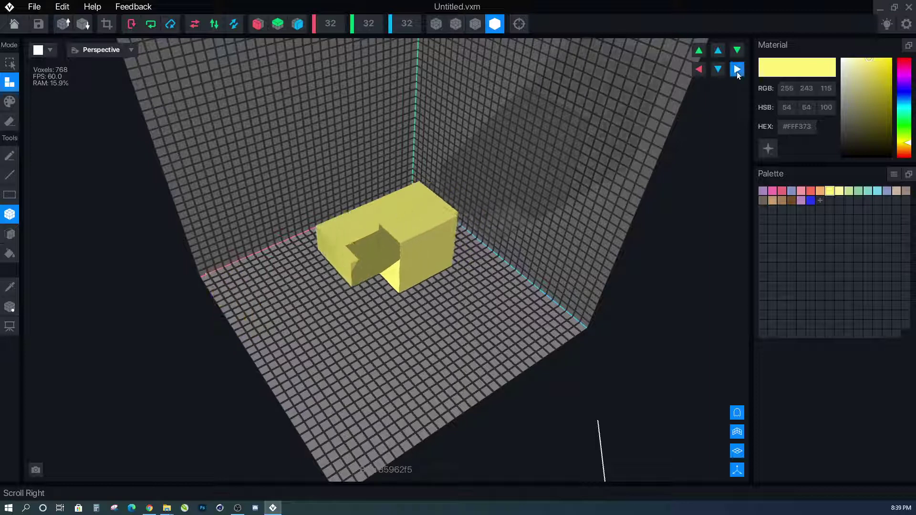
left_click(734, 70)
left_click(735, 70)
- Scroll the yellow model along the Z axis within the volume, leaving it shifted away from the red-edged wall
left_click(719, 50)
left_click(718, 50)
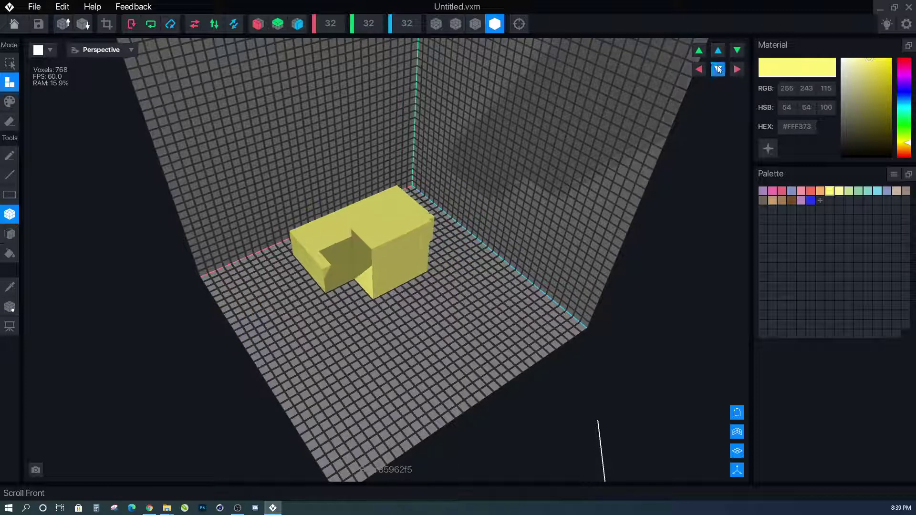
left_click(719, 50)
left_click(719, 51)
left_click(719, 50)
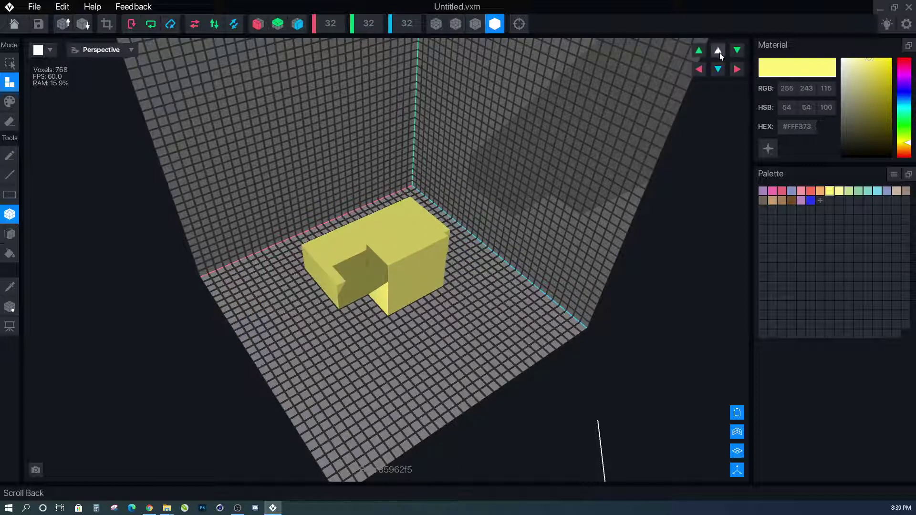
- Scroll the yellow model upward along the Y axis and back down within the volume
left_click(698, 50)
left_click(699, 50)
left_click(737, 50)
left_click(737, 51)
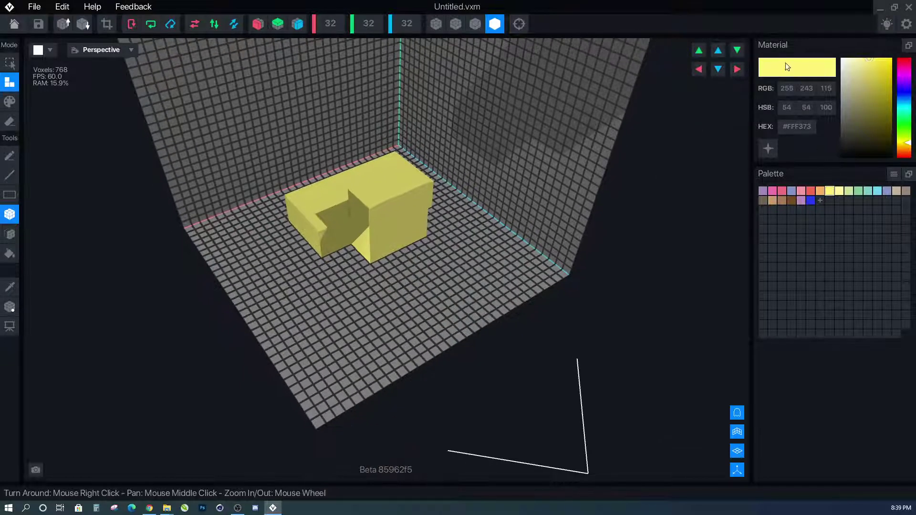
- Make the yellow material emissive, view the glowing model up close, and turn the emissive effect off again
left_click(774, 152)
left_click(774, 152)
left_click(774, 152)
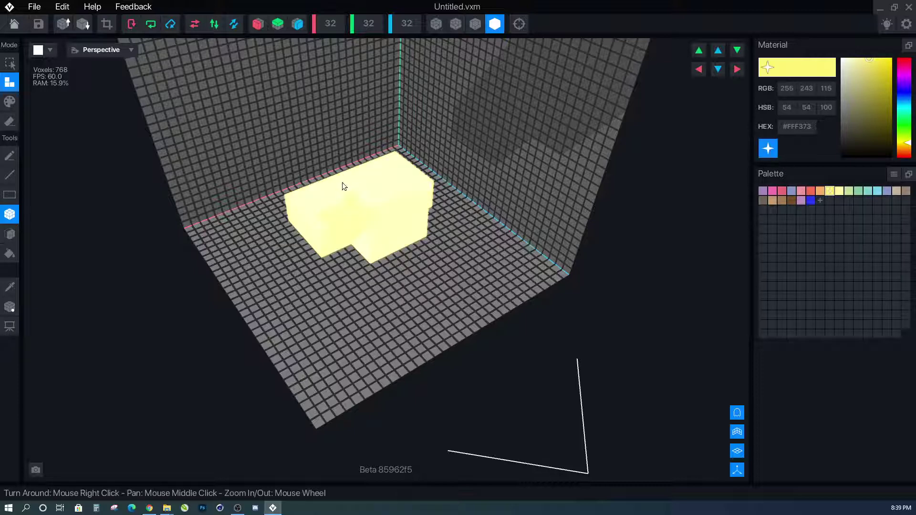
scroll(340, 184, "up", 2)
scroll(337, 188, "up", 2)
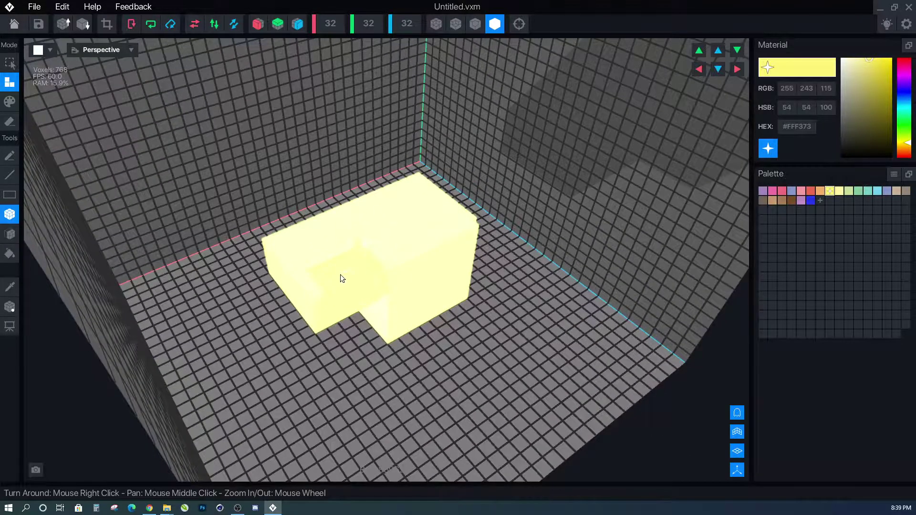
scroll(342, 279, "up", 2)
left_click(768, 149)
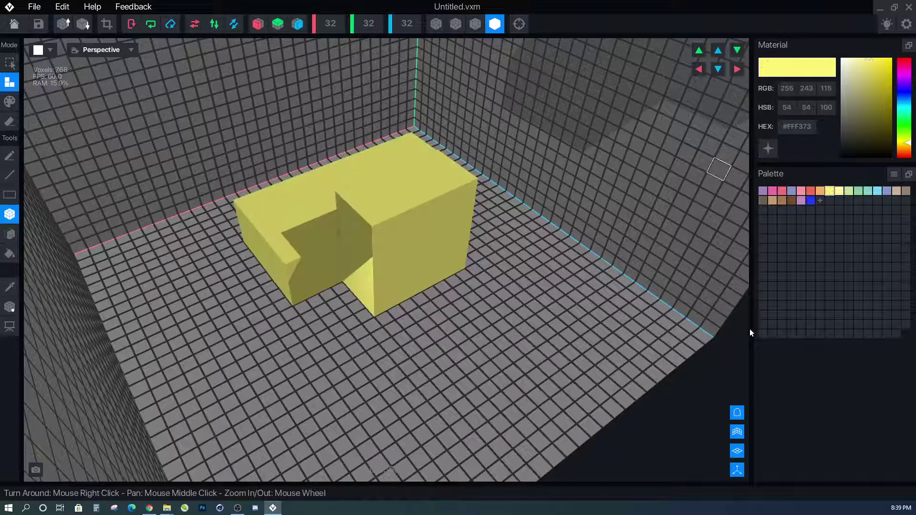
- Hide the volume's walls, view the model on the floor grid alone, and show the walls again
left_click(738, 433)
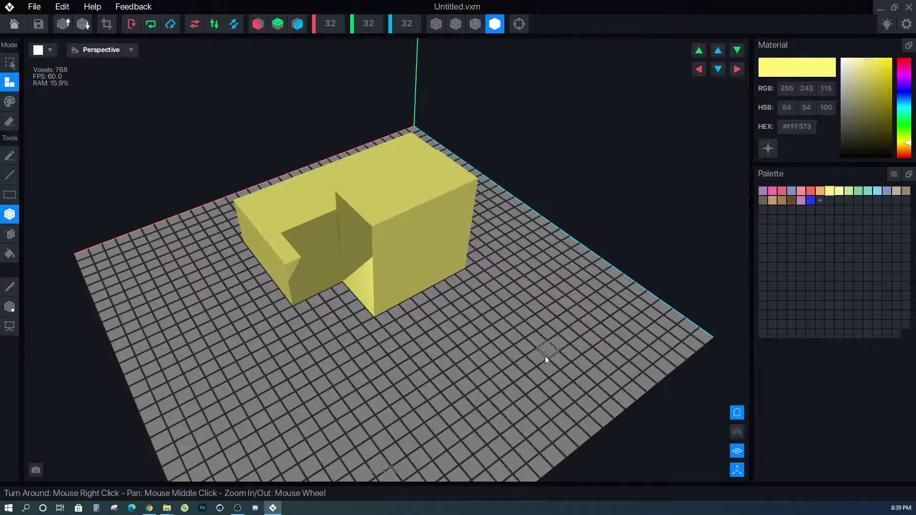
scroll(545, 356, "down", 2)
right_click_drag(545, 356, 476, 338)
scroll(476, 338, "down", 2)
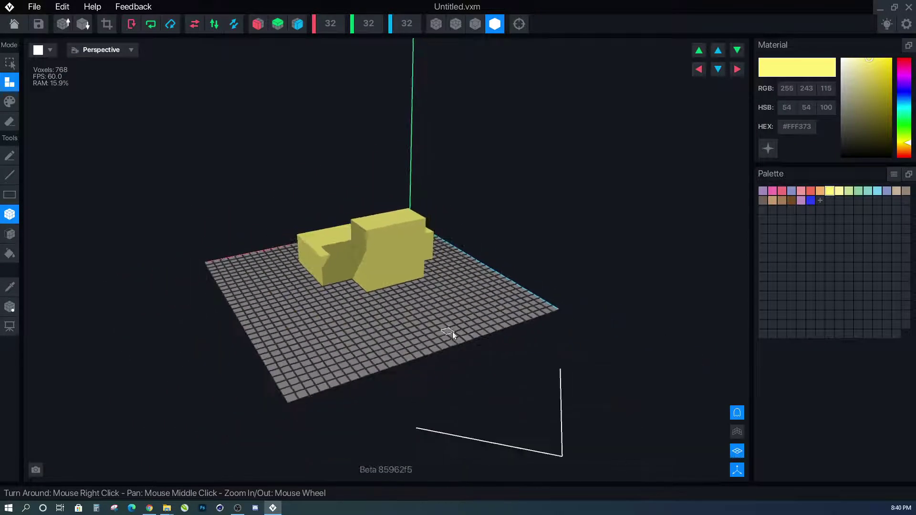
scroll(473, 335, "up", 3)
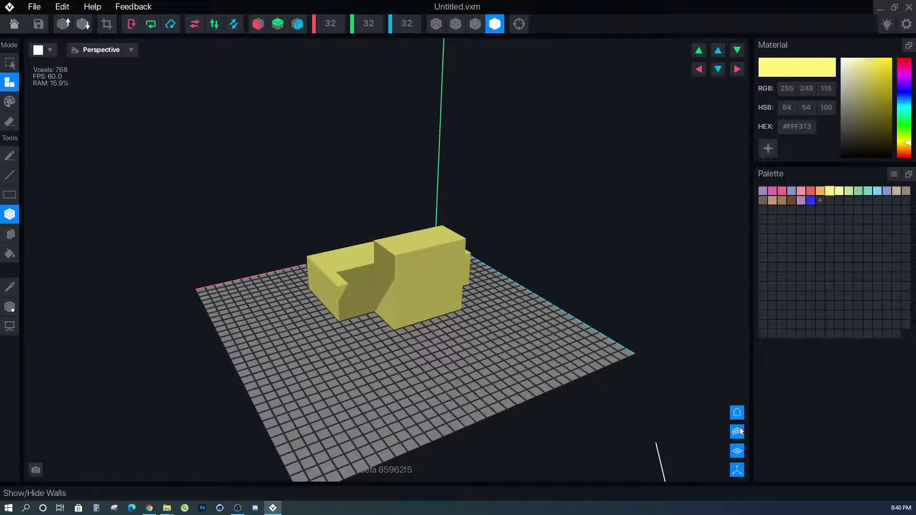
left_click(738, 431)
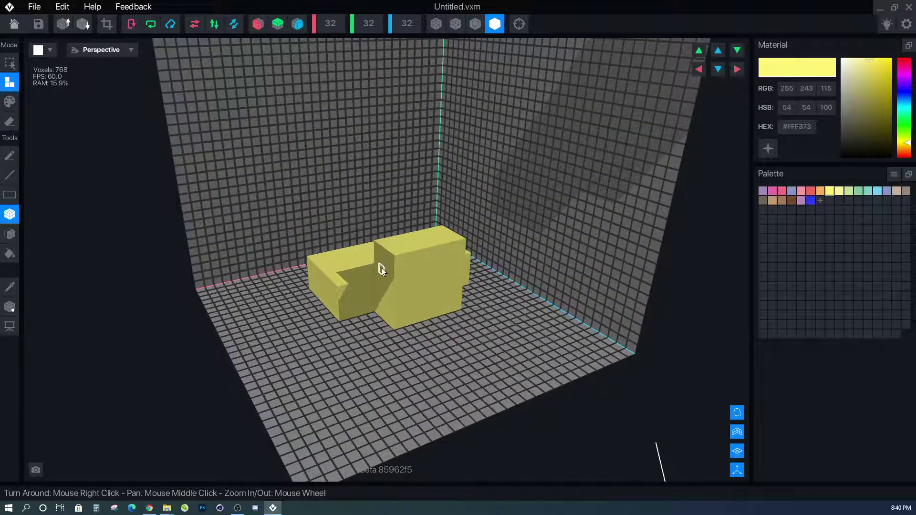
scroll(401, 313, "up", 2)
scroll(391, 293, "down", 3)
scroll(394, 299, "up", 3)
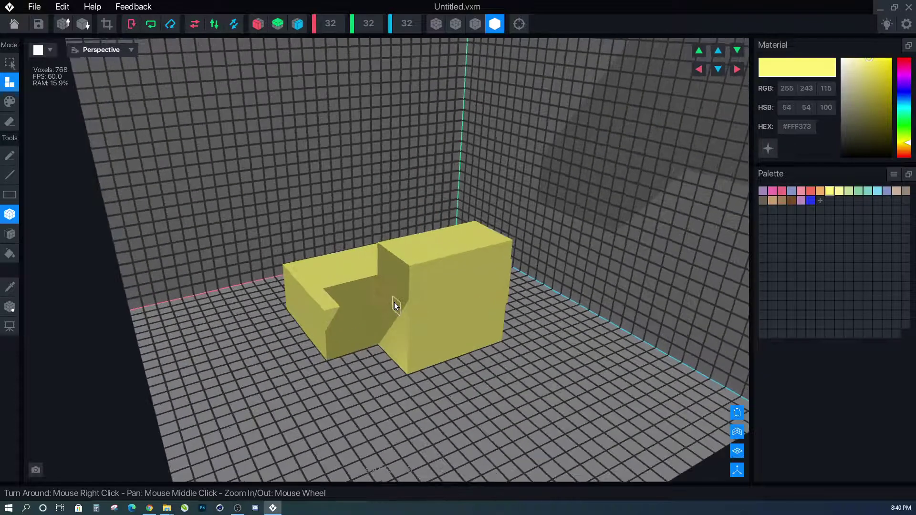
scroll(396, 307, "down", 4)
scroll(399, 303, "up", 3)
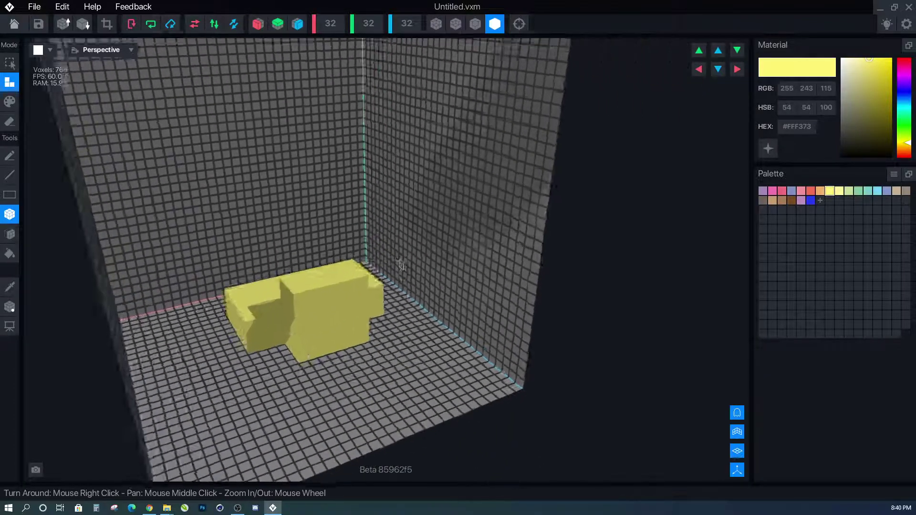
scroll(403, 263, "down", 4)
scroll(406, 273, "up", 2)
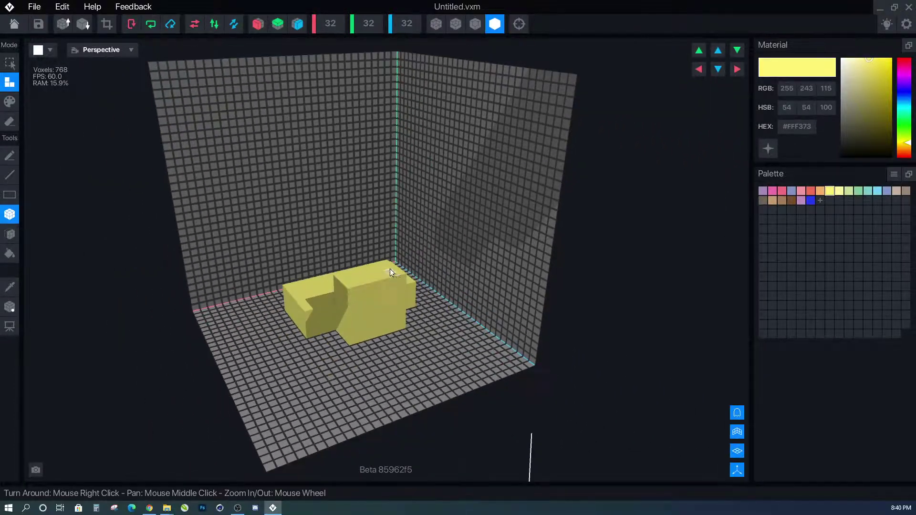
scroll(390, 273, "down", 3)
scroll(390, 273, "up", 3)
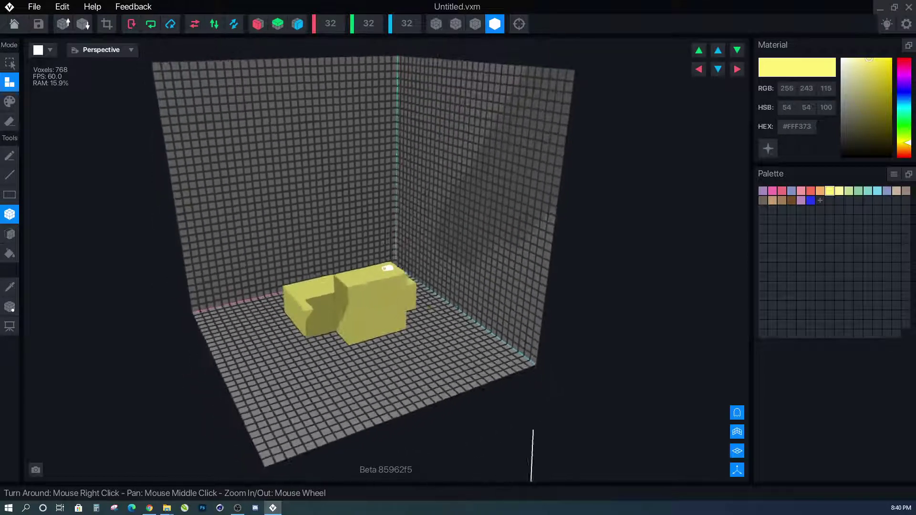
scroll(387, 268, "up", 5)
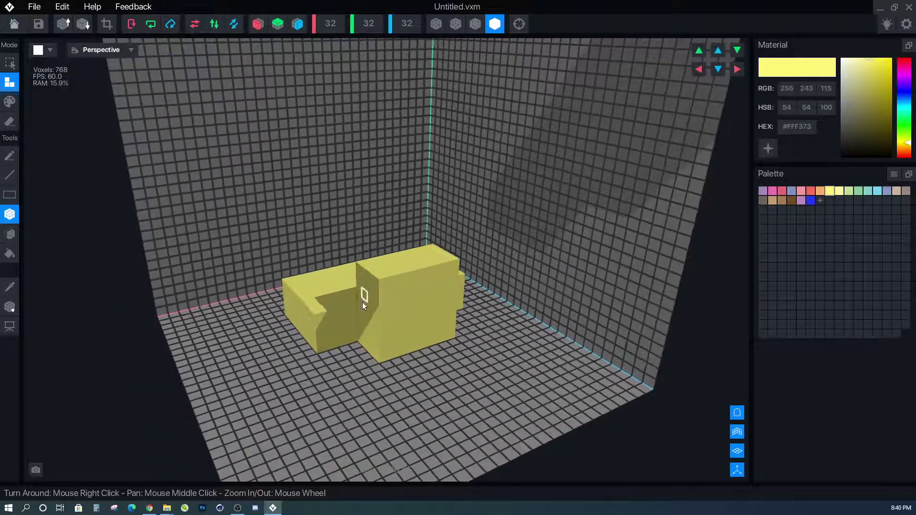
scroll(362, 302, "up", 2)
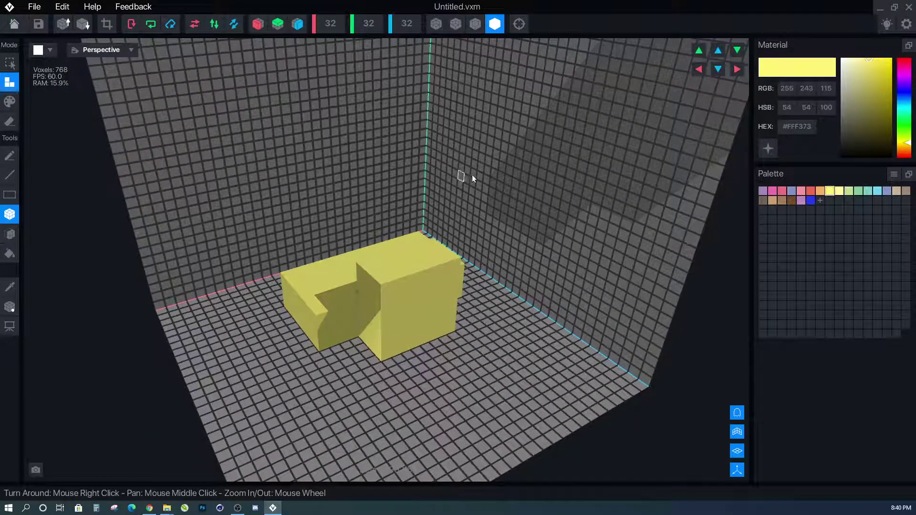
- Toggle the volume's grid walls off and on, leaving them hidden
left_click(738, 433)
left_click(738, 434)
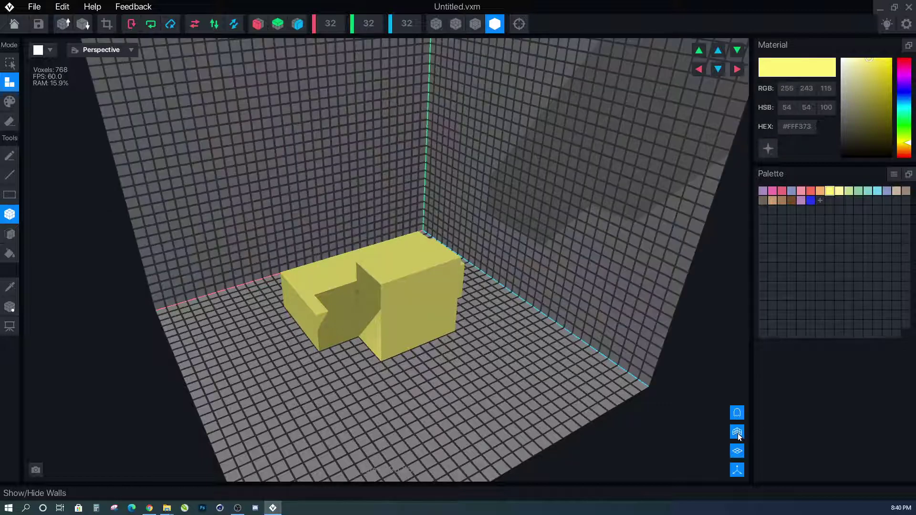
left_click(739, 435)
left_click(738, 435)
- Toggle the floor grid off and on, and restore both the floor and the walls
left_click(739, 454)
left_click(738, 454)
left_click(739, 455)
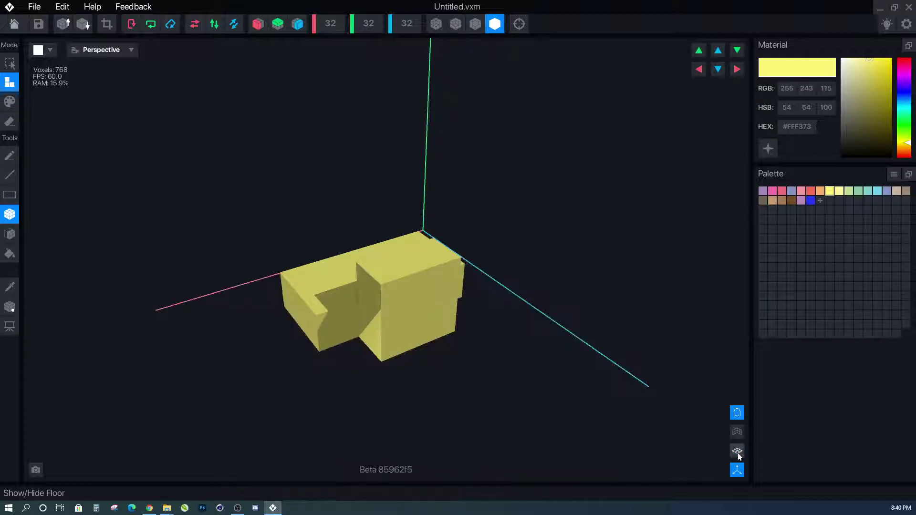
left_click(739, 454)
left_click(739, 454)
left_click(738, 454)
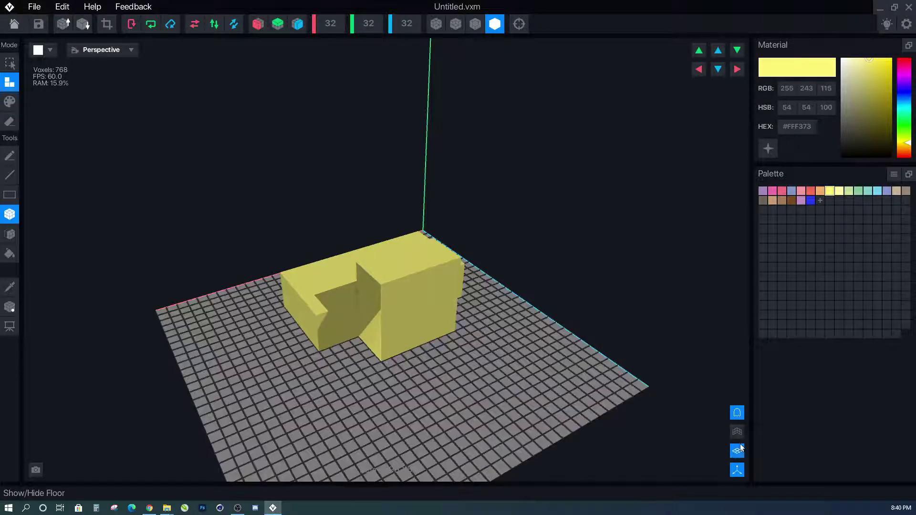
left_click(738, 433)
- Toggle the coloured axis lines off and on, leaving them shown along the volume's edges
left_click(740, 471)
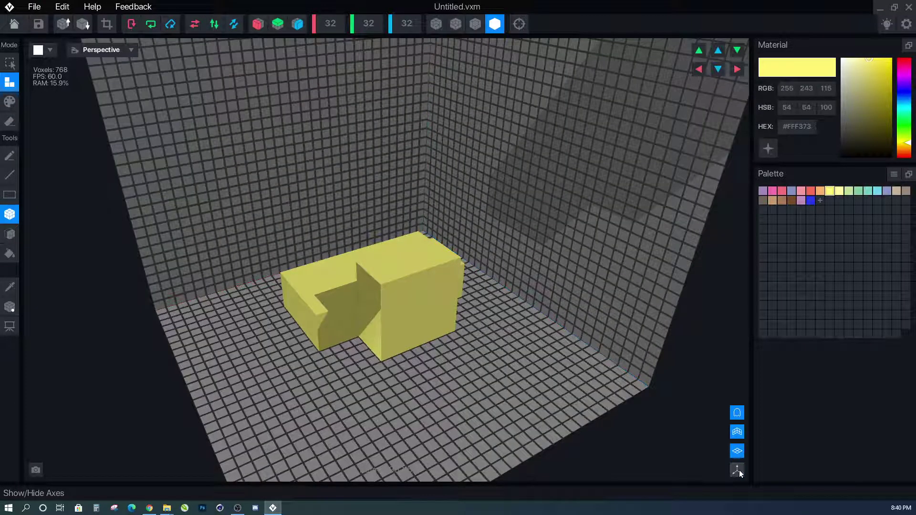
left_click(740, 471)
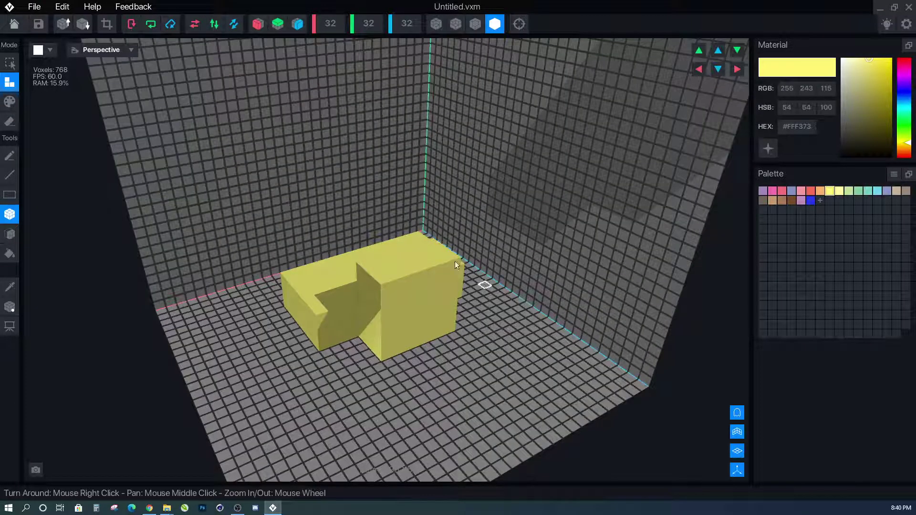
left_click(738, 470)
left_click(737, 471)
left_click(738, 414)
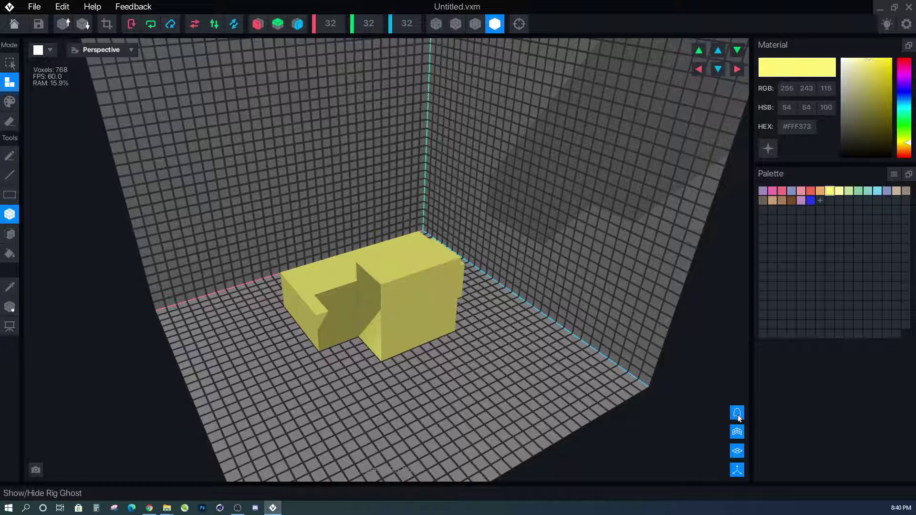
scroll(372, 278, "down", 5)
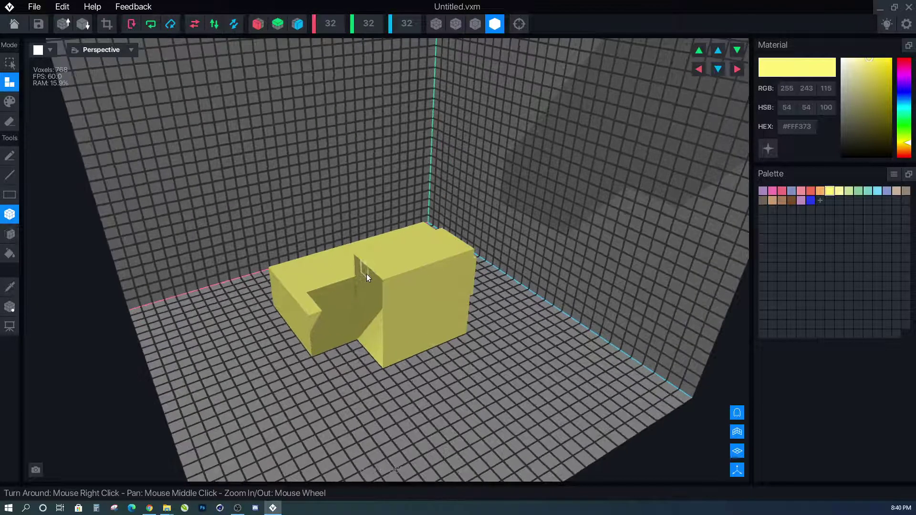
scroll(371, 273, "up", 5)
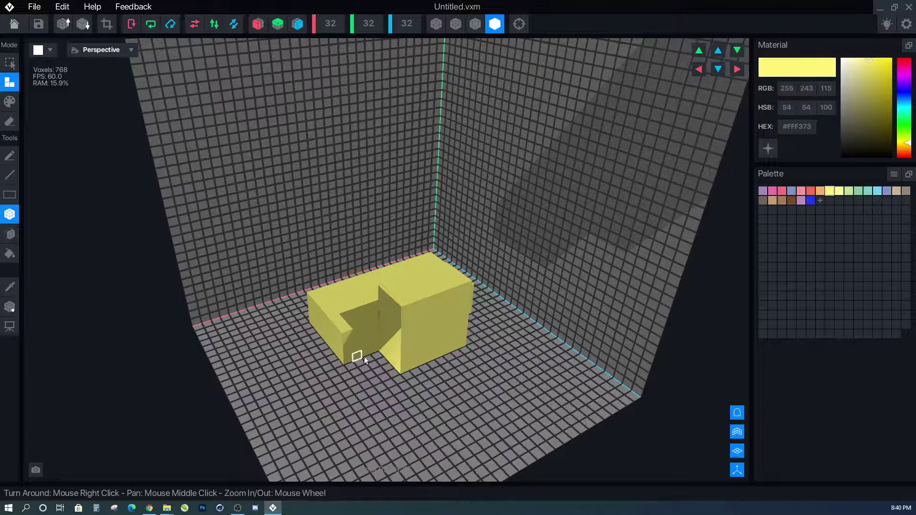
right_click_drag(365, 356, 294, 405)
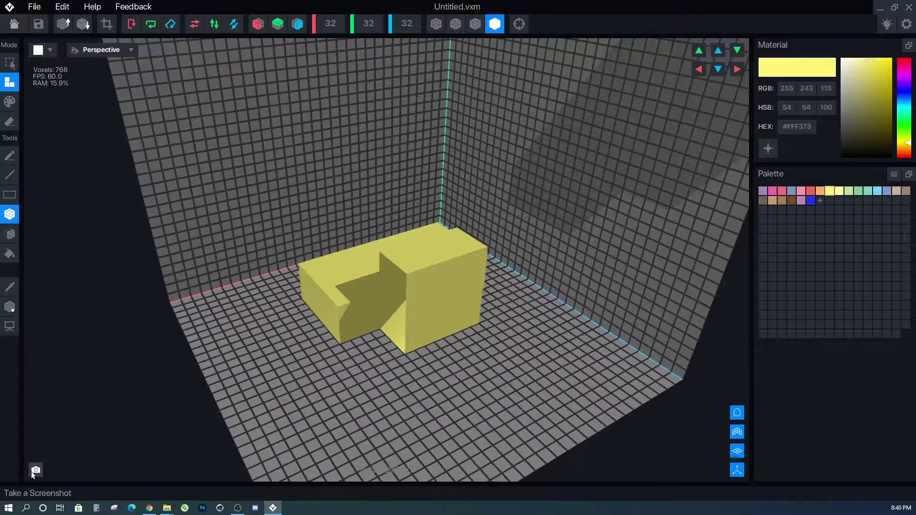
scroll(327, 322, "up", 2)
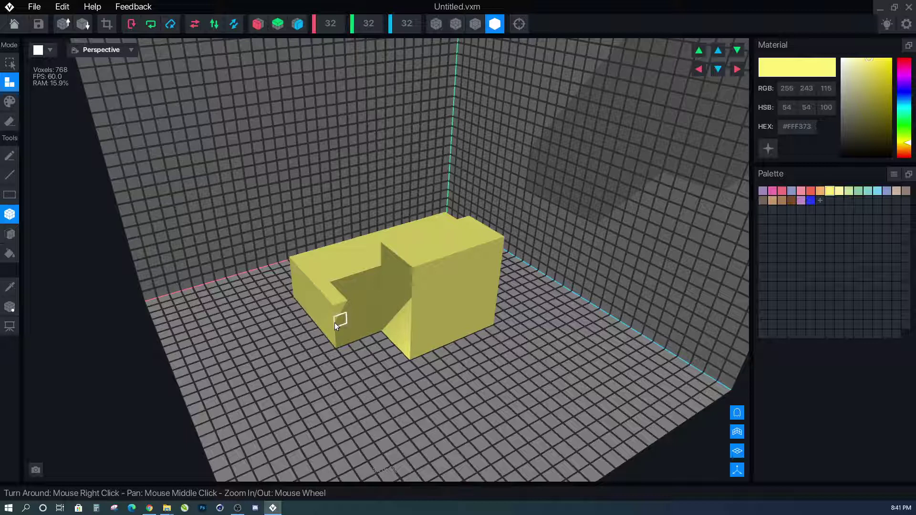
scroll(357, 287, "down", 5)
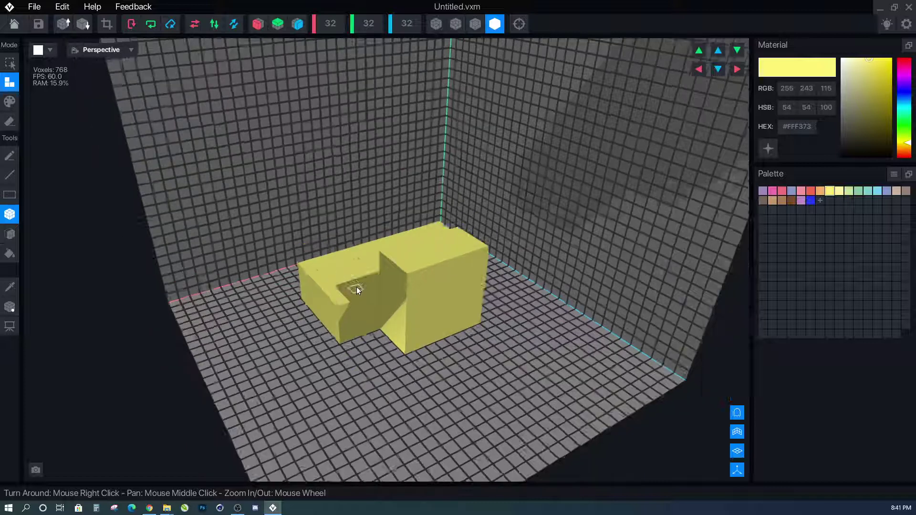
right_click_drag(360, 288, 1, 82)
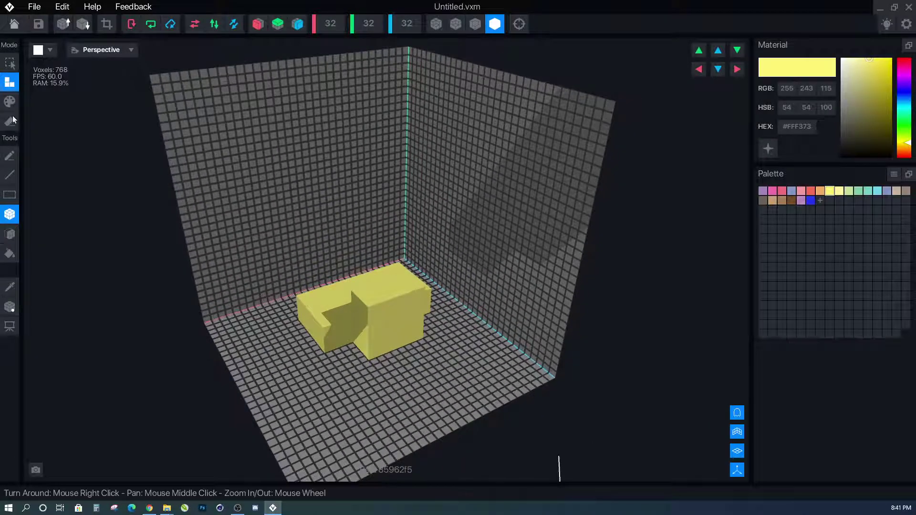
- Switch the editing mode to Paint and on to Erase, and view the model from another angle
left_click(10, 102)
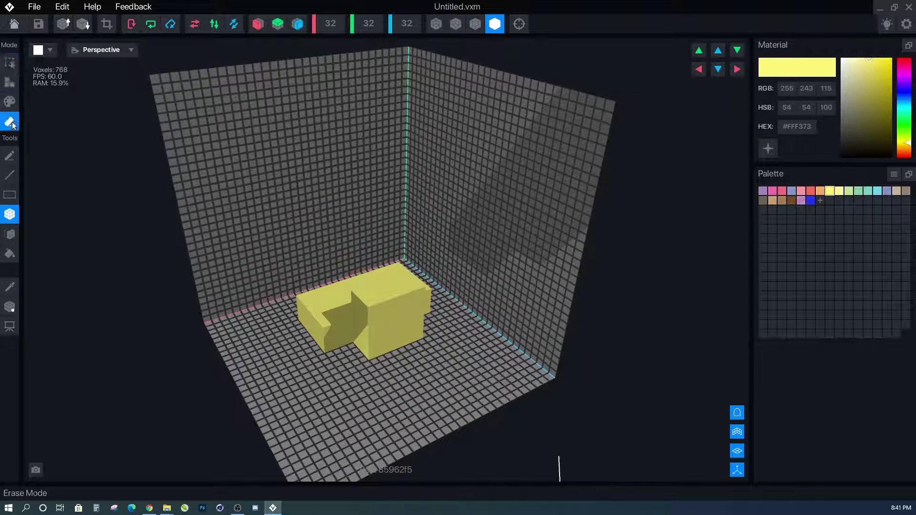
left_click(9, 122)
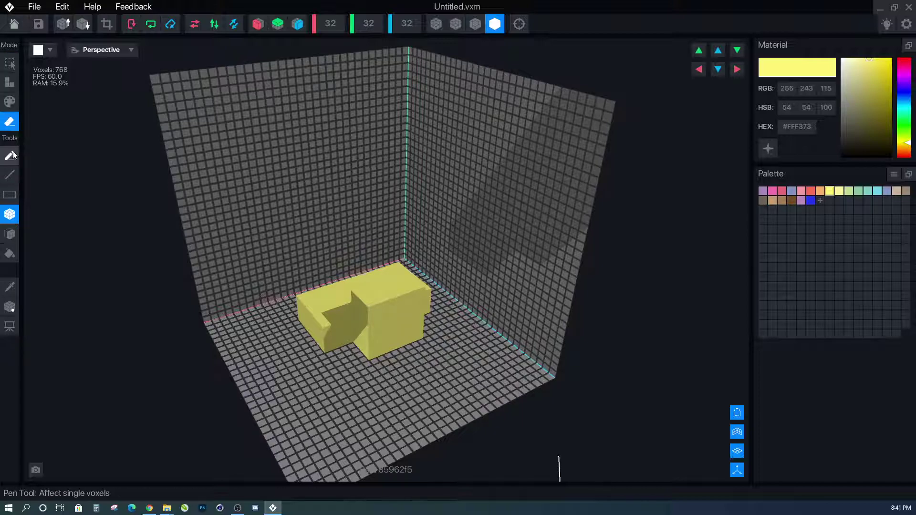
scroll(362, 310, "up", 3)
mouse_move(360, 301)
right_mouse_down()
mouse_move(372, 315)
mouse_move(356, 308)
right_mouse_up()
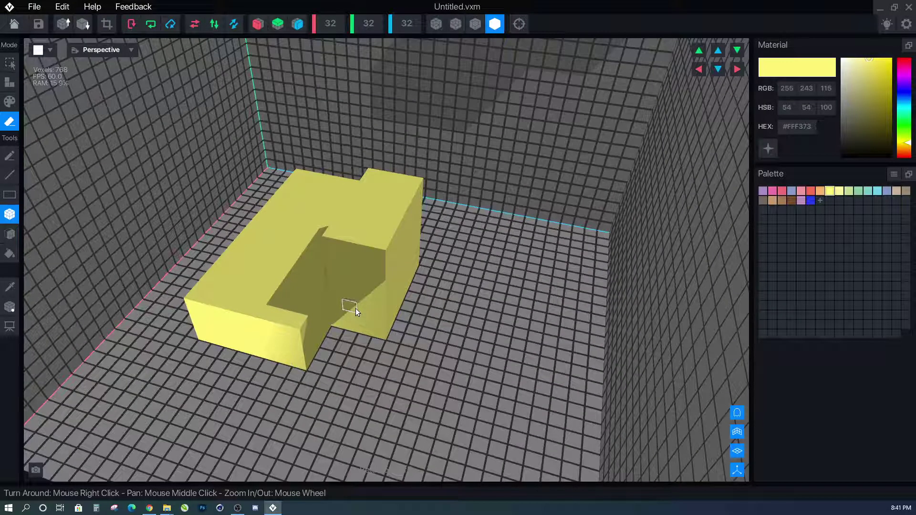
- Start returning to the home screen, and cancel without saving or closing the untitled model
left_click(14, 25)
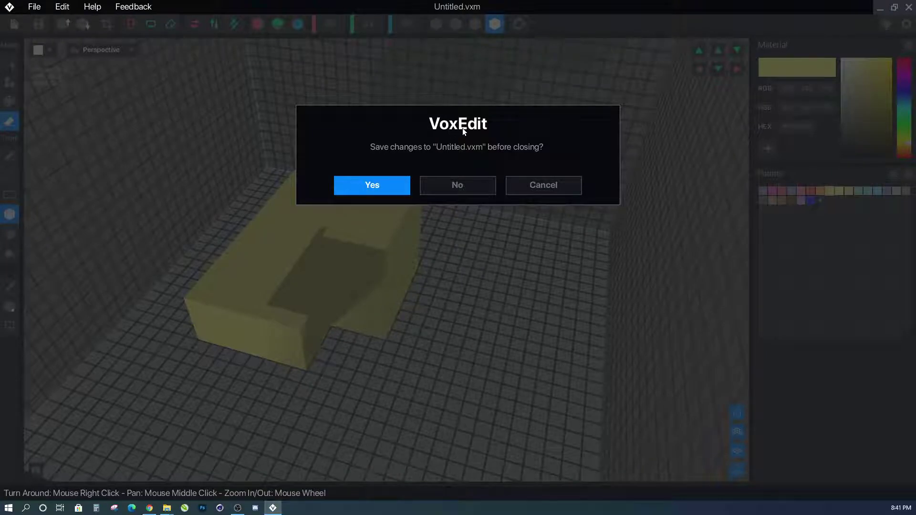
left_click(523, 188)
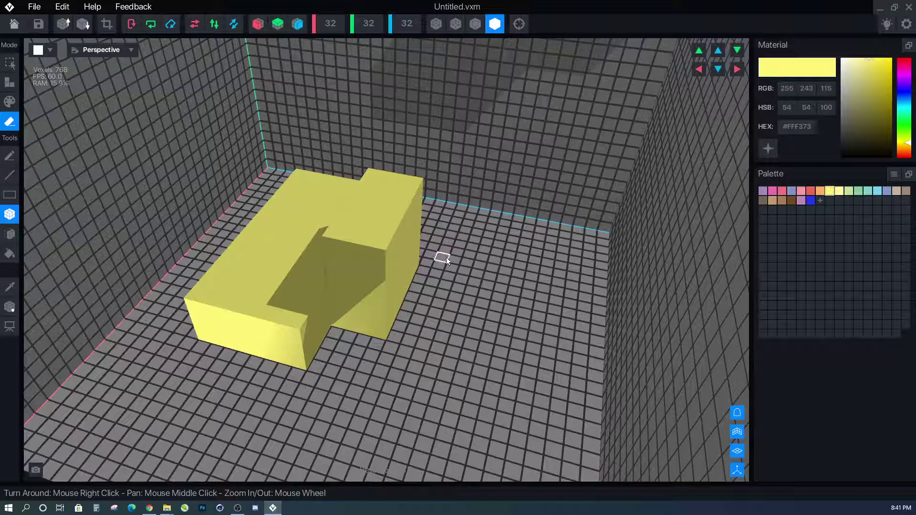
right_click_drag(373, 286, 349, 283)
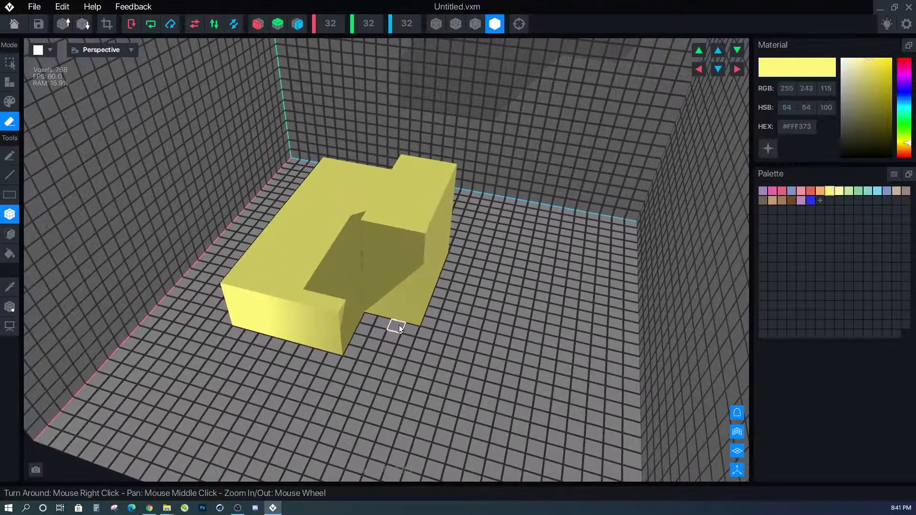